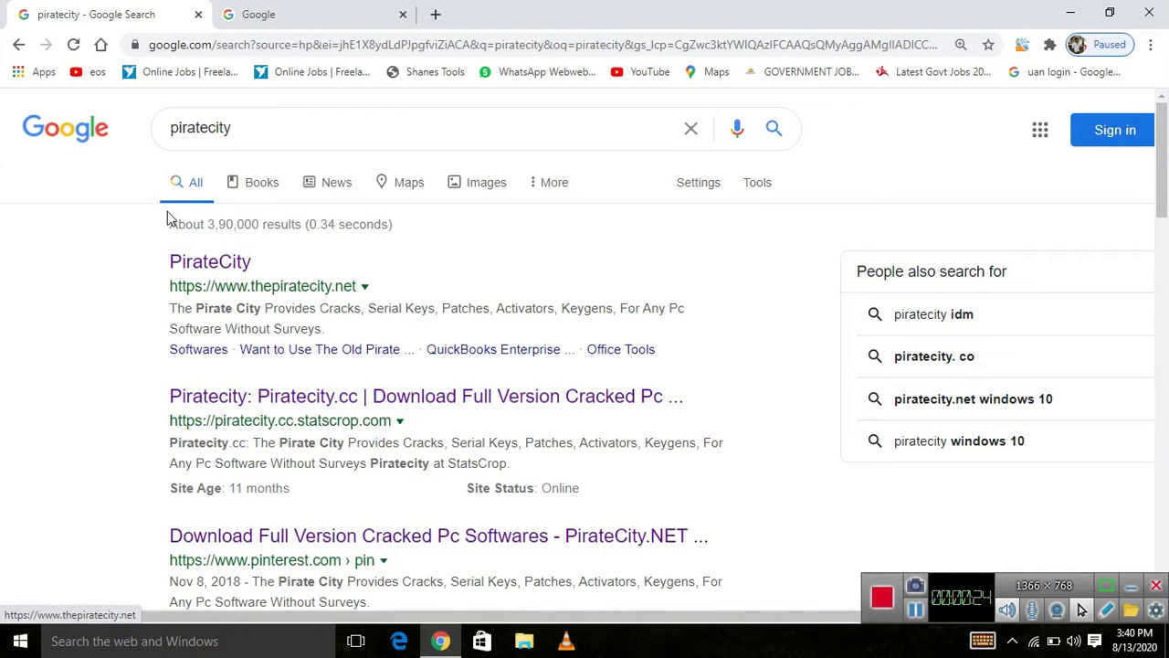
- Open the PirateCity site from the search results, search it for "idm", and open the IDM 6.37 Any Build Universal Patch page
click(209, 271)
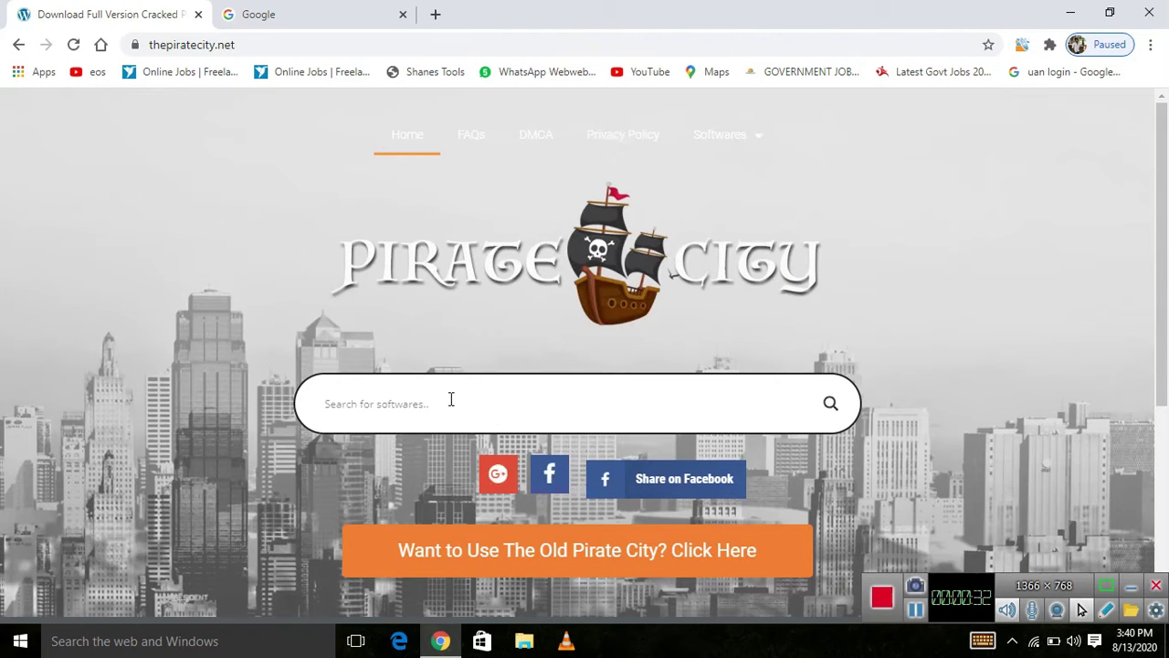
click(450, 399)
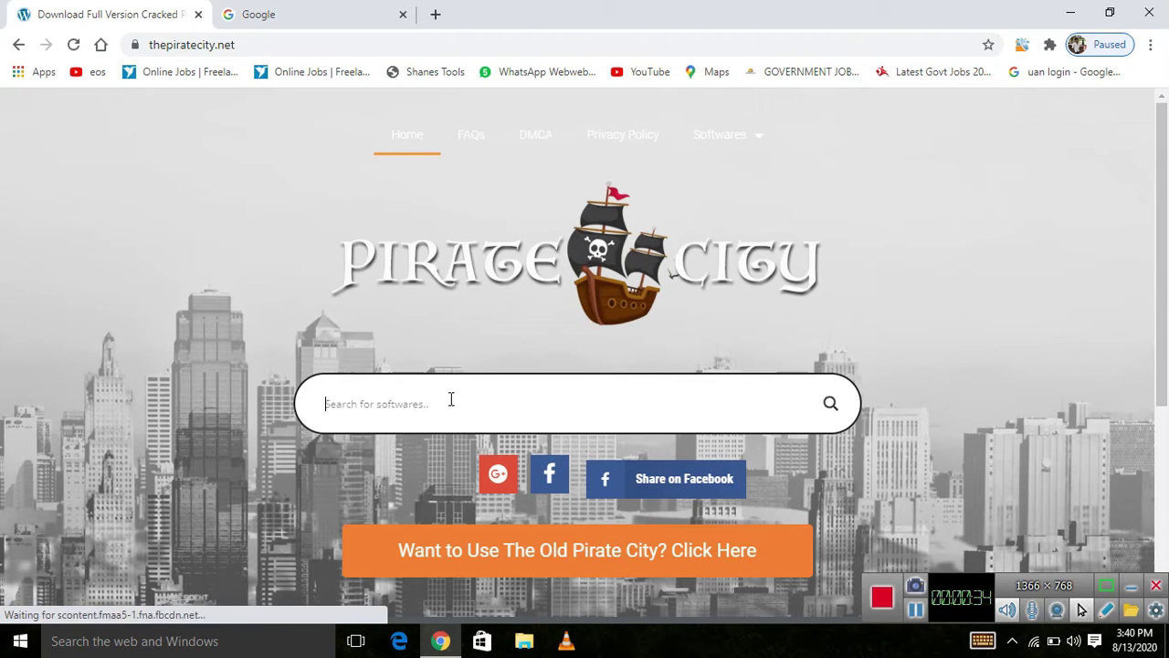
text(idm)
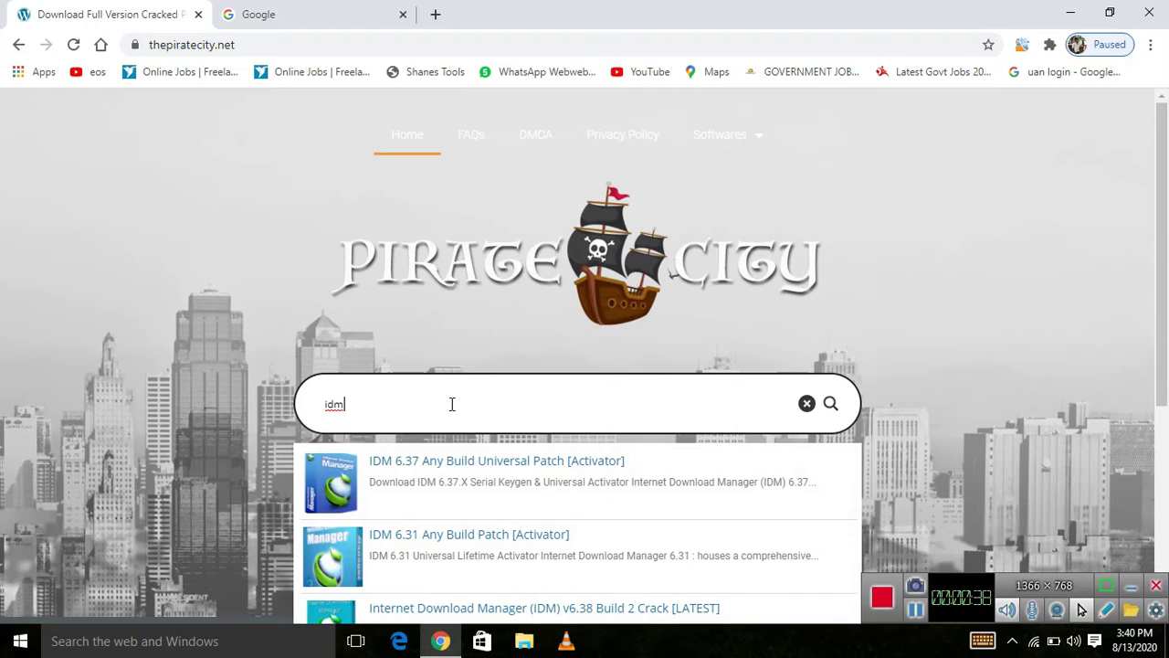
click(461, 468)
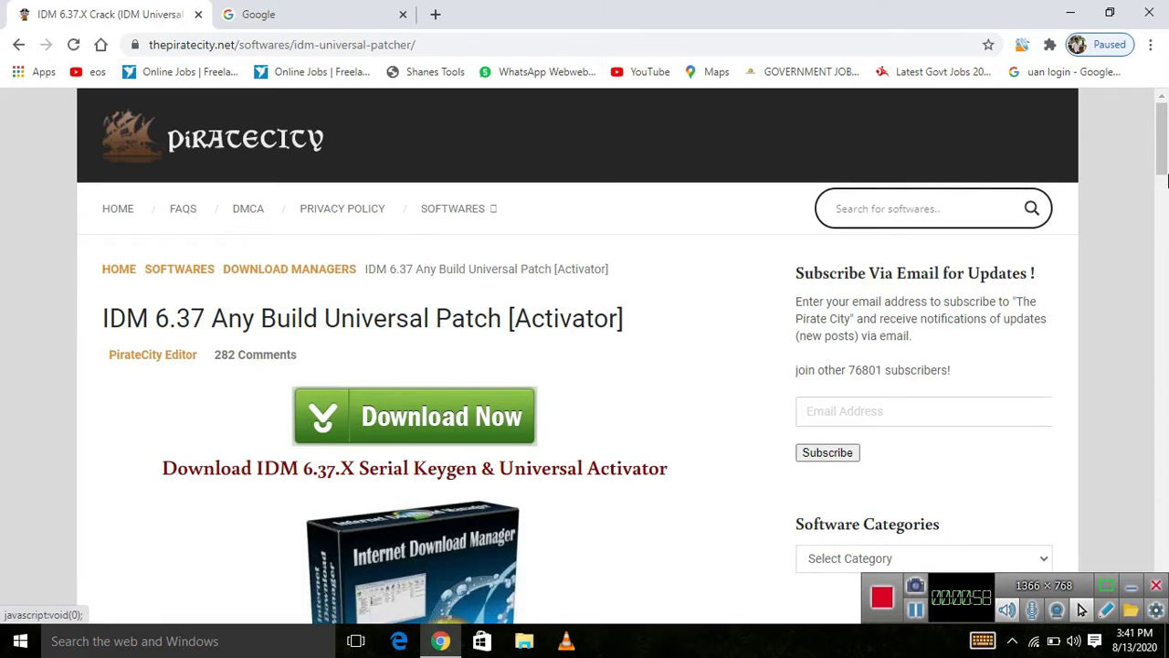
- Follow the "Download idm any build patch.zip" link under the IDM 6.37 download links
drag(1167, 169, 1163, 393)
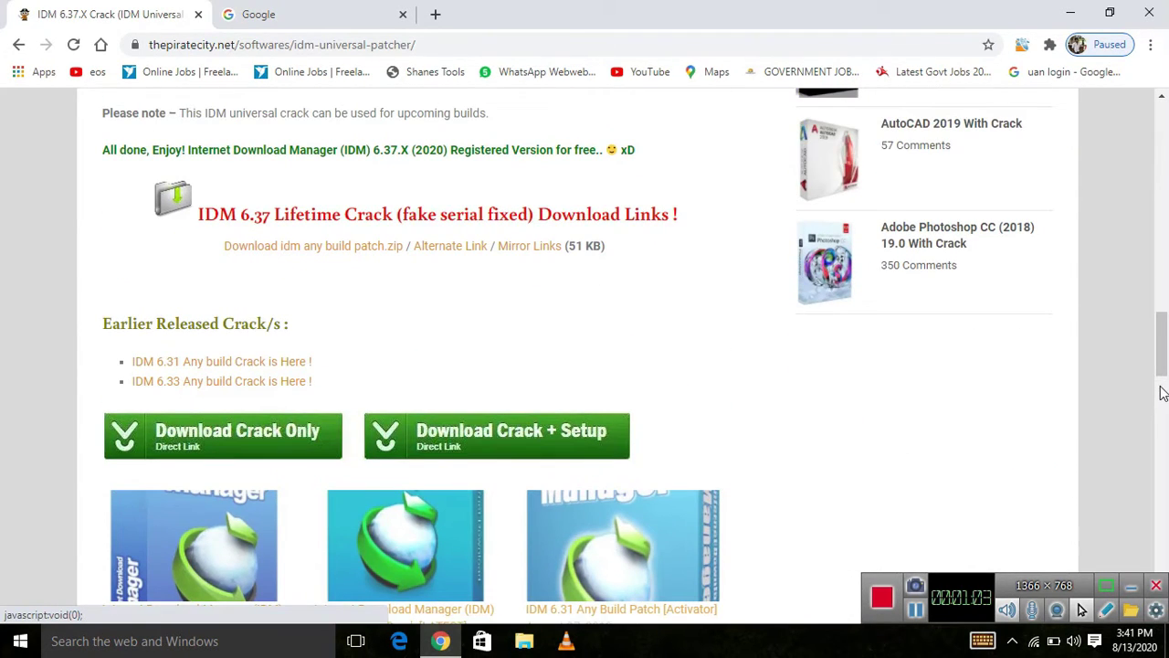
click(370, 248)
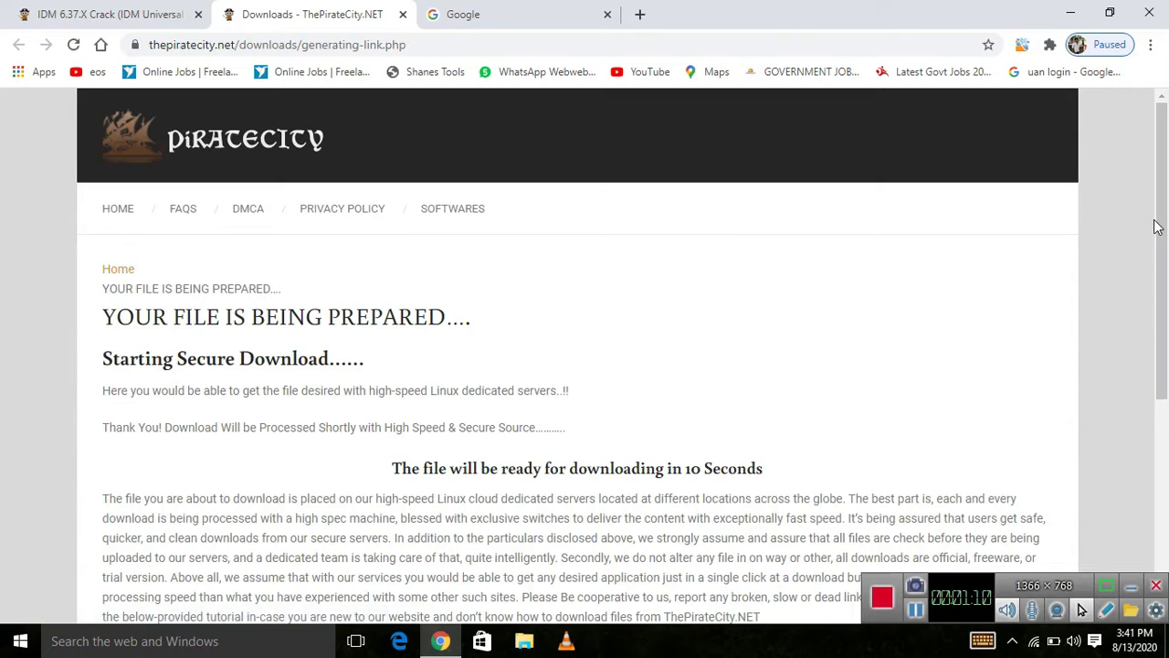
drag(1161, 231, 1160, 281)
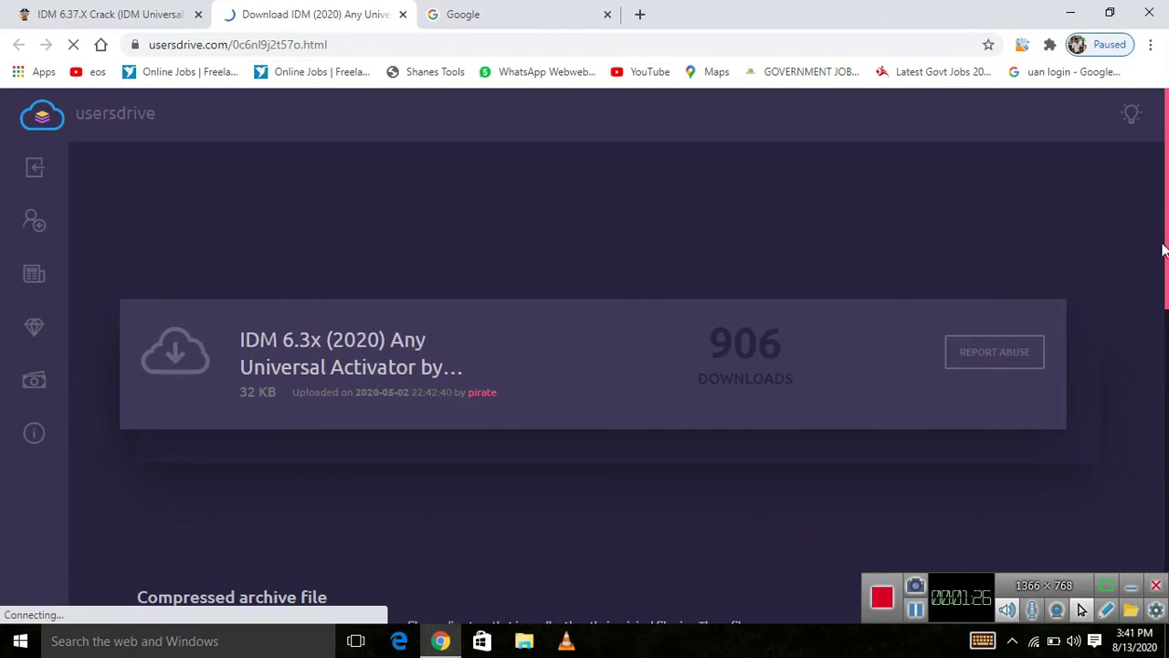
- Complete the "I'm not a robot" check on the usersdrive page by selecting the three traffic light images and verifying them
drag(1167, 248, 1166, 471)
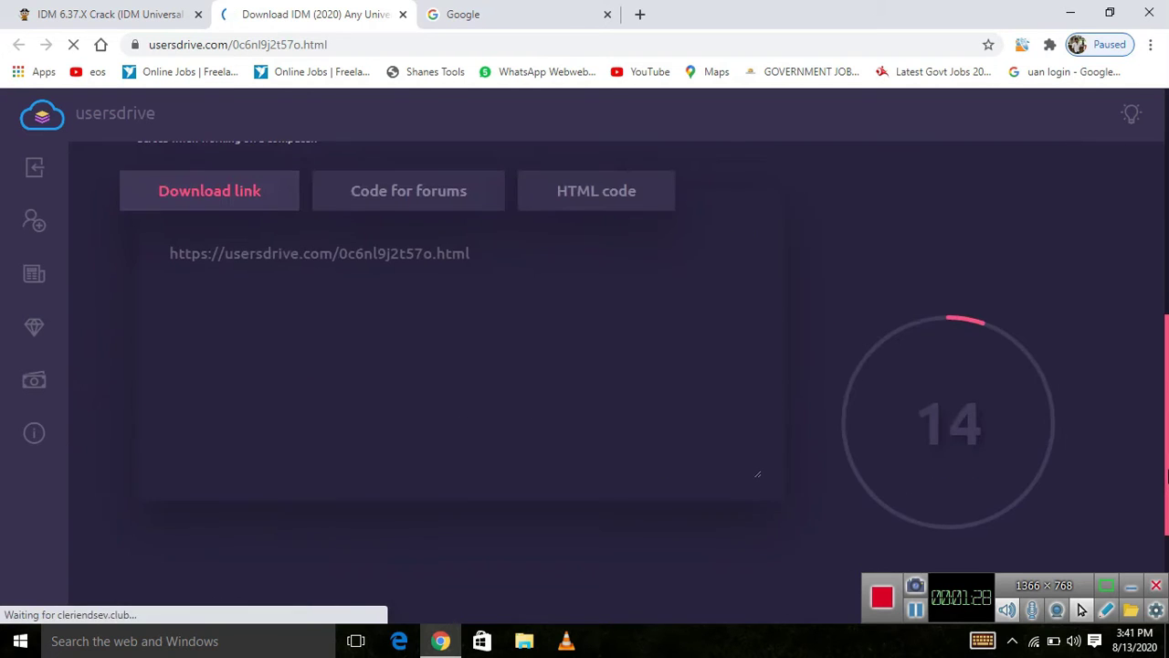
drag(1166, 470, 1167, 568)
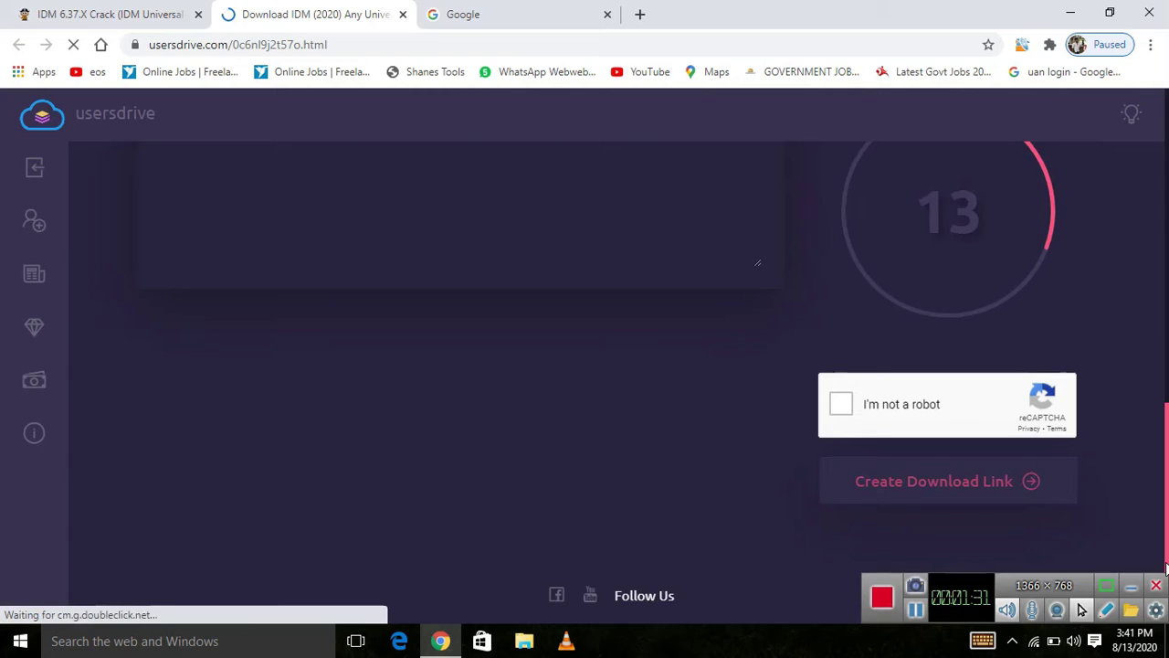
click(842, 406)
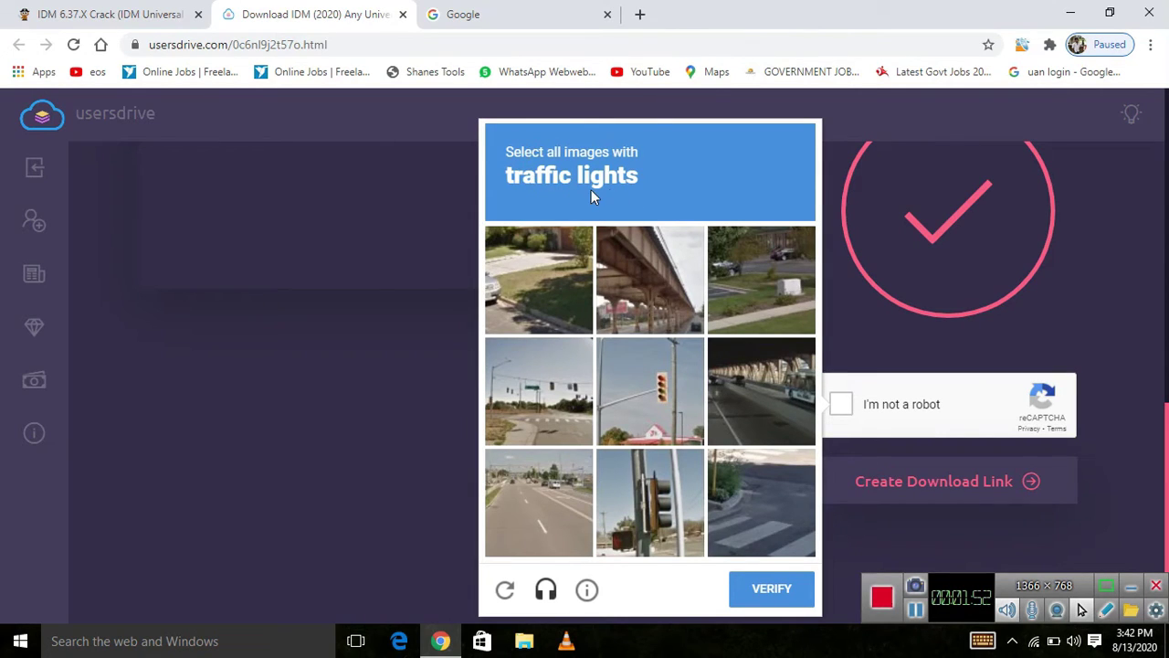
click(681, 390)
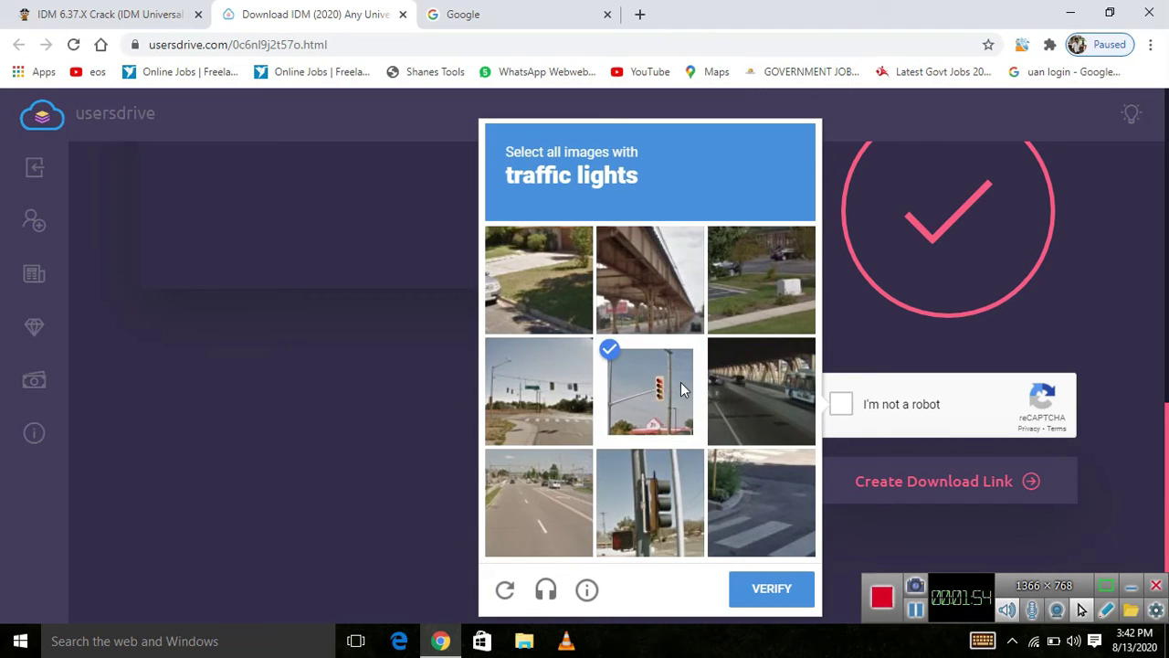
click(665, 498)
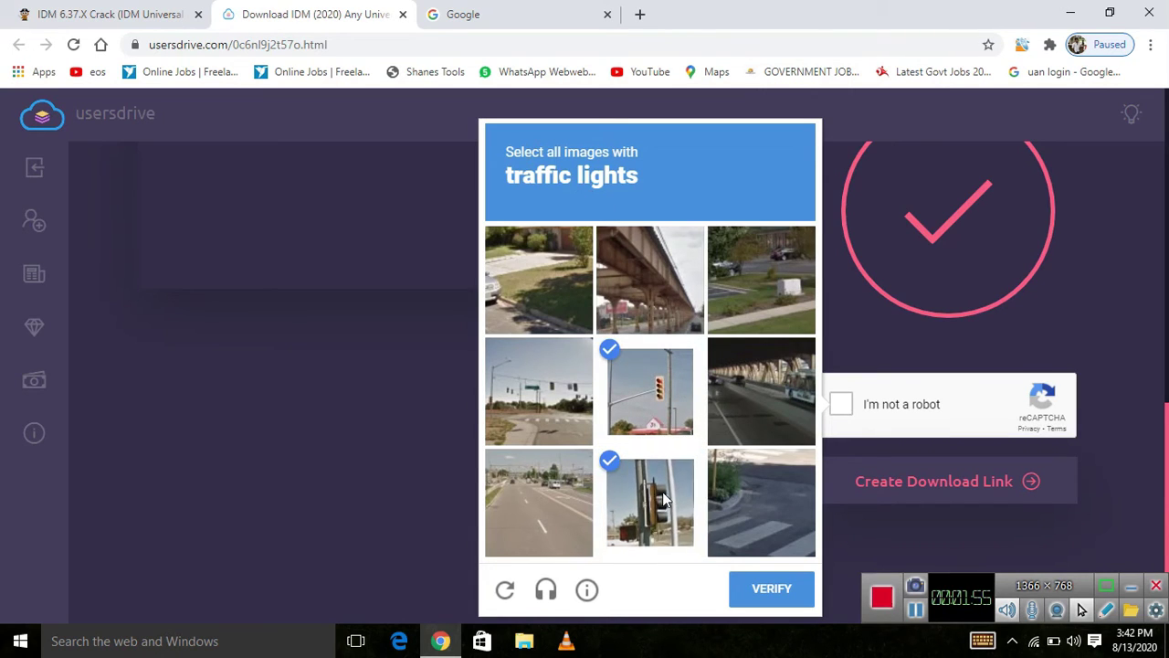
click(522, 402)
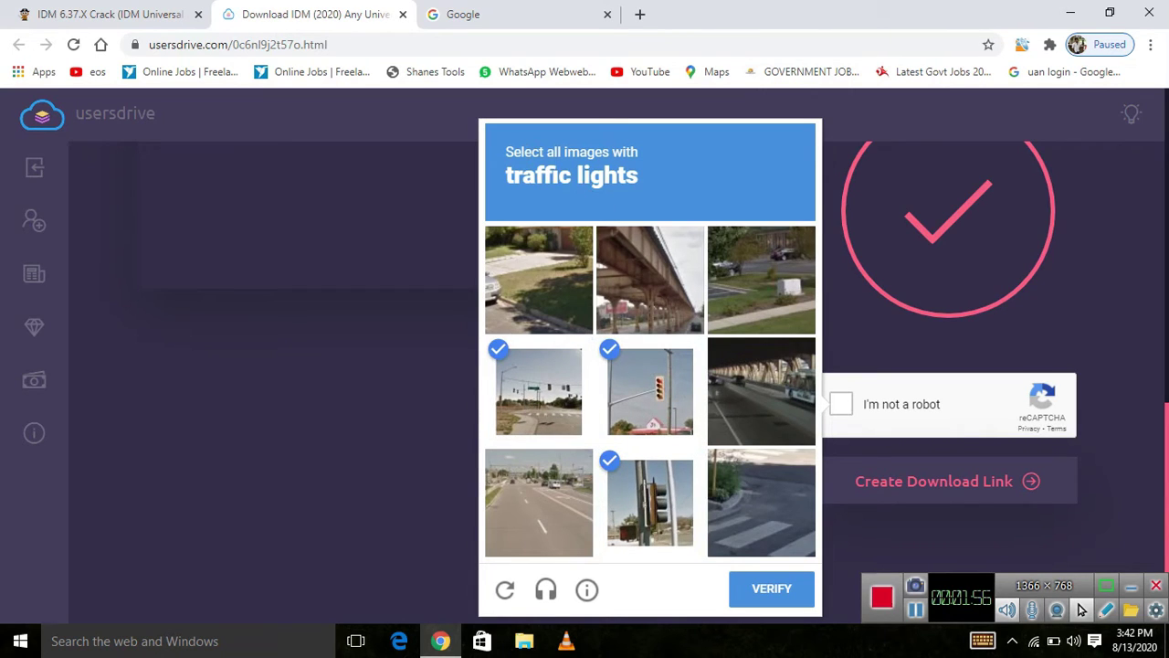
click(792, 598)
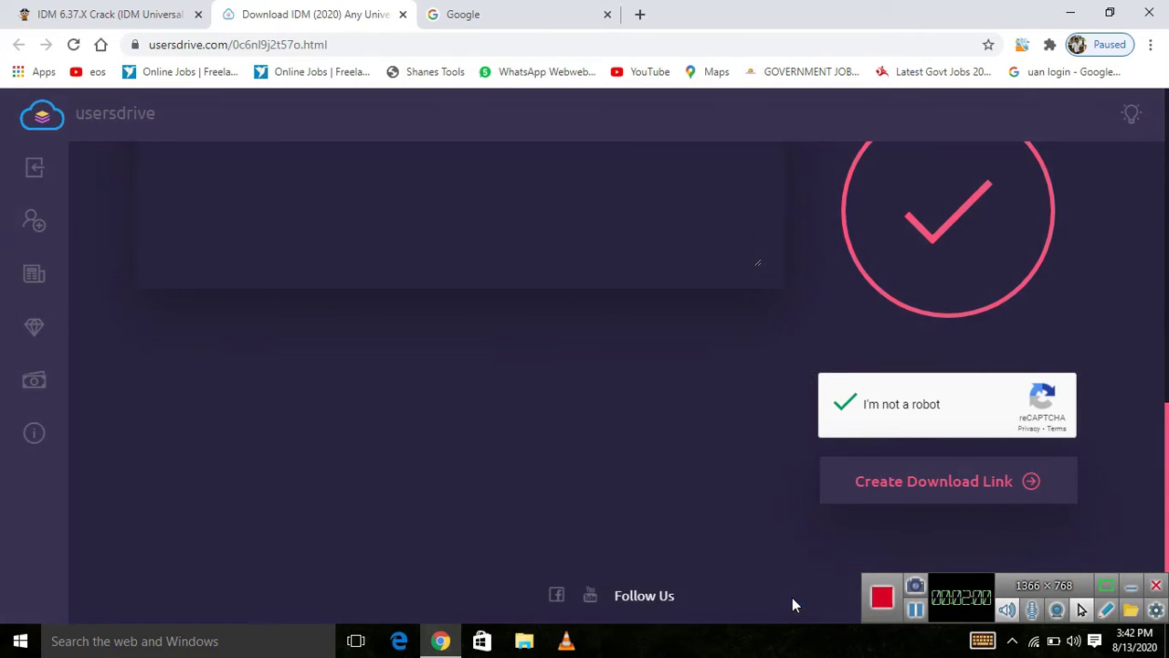
- Create the download link and download the IDM 6.3x (2020) Any Universal Activator zip file
click(948, 489)
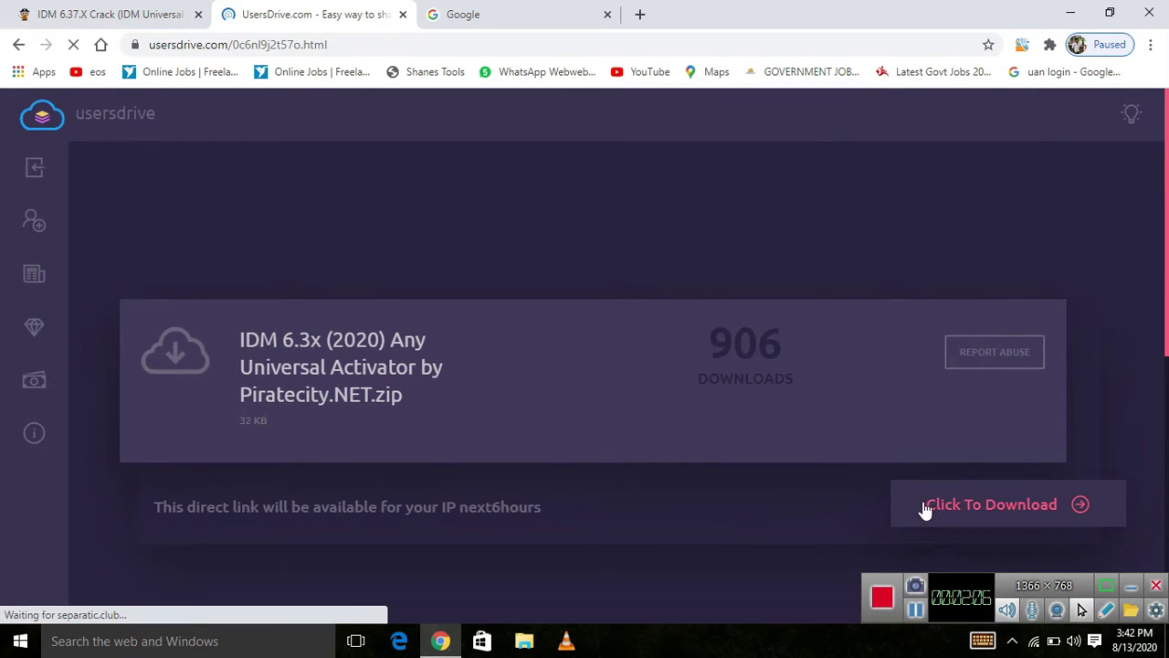
click(967, 523)
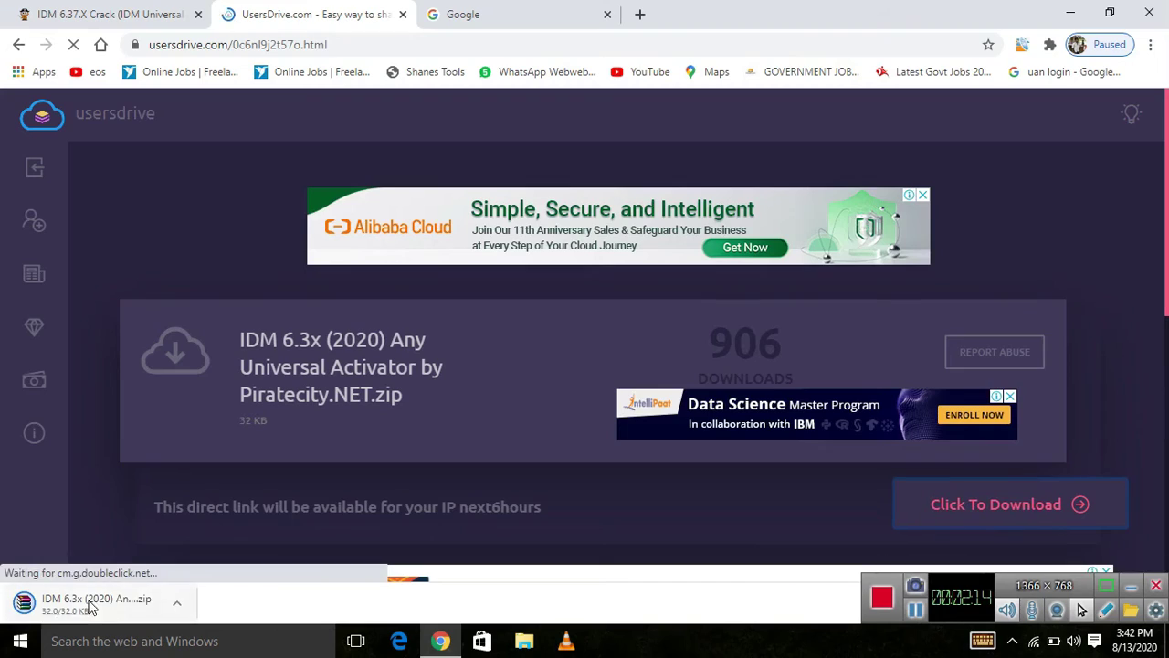
- Minimize the browser and delete the existing IDM 6.38 Build 2 folder from the desktop
click(1070, 14)
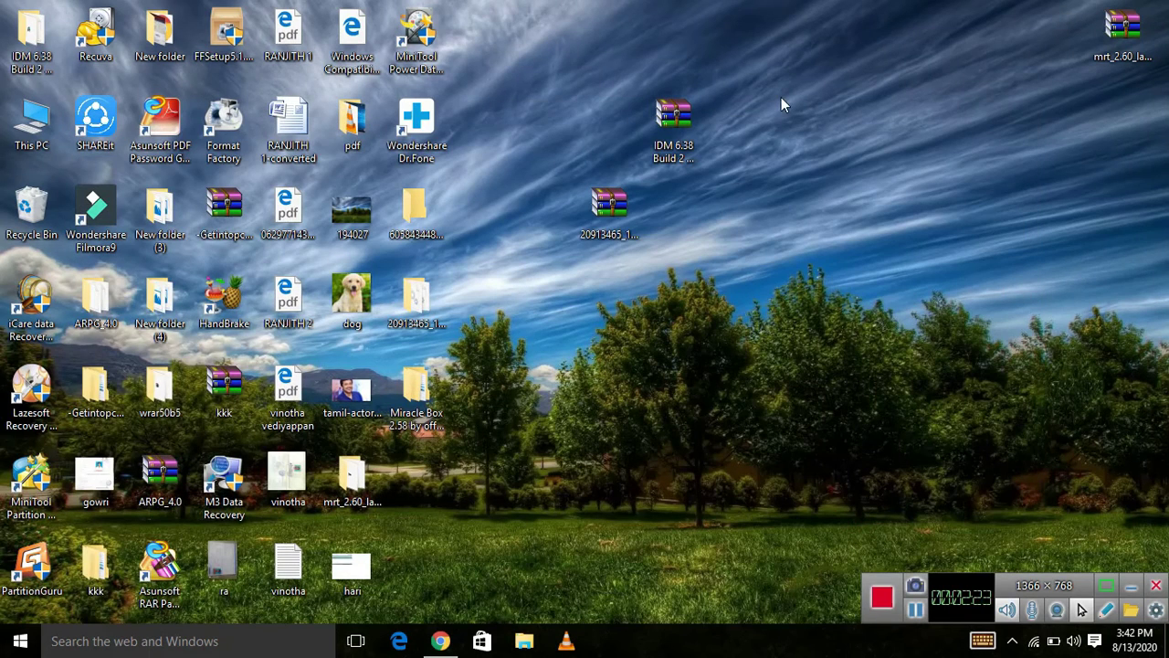
click(687, 127)
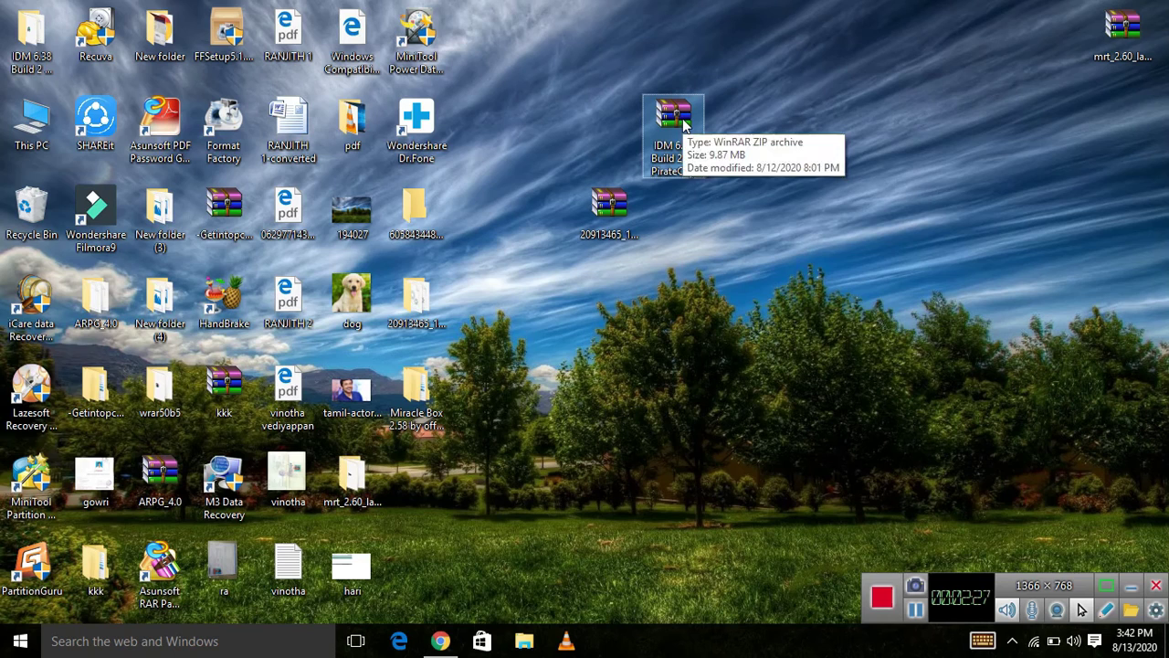
click(37, 35)
key(Delete)
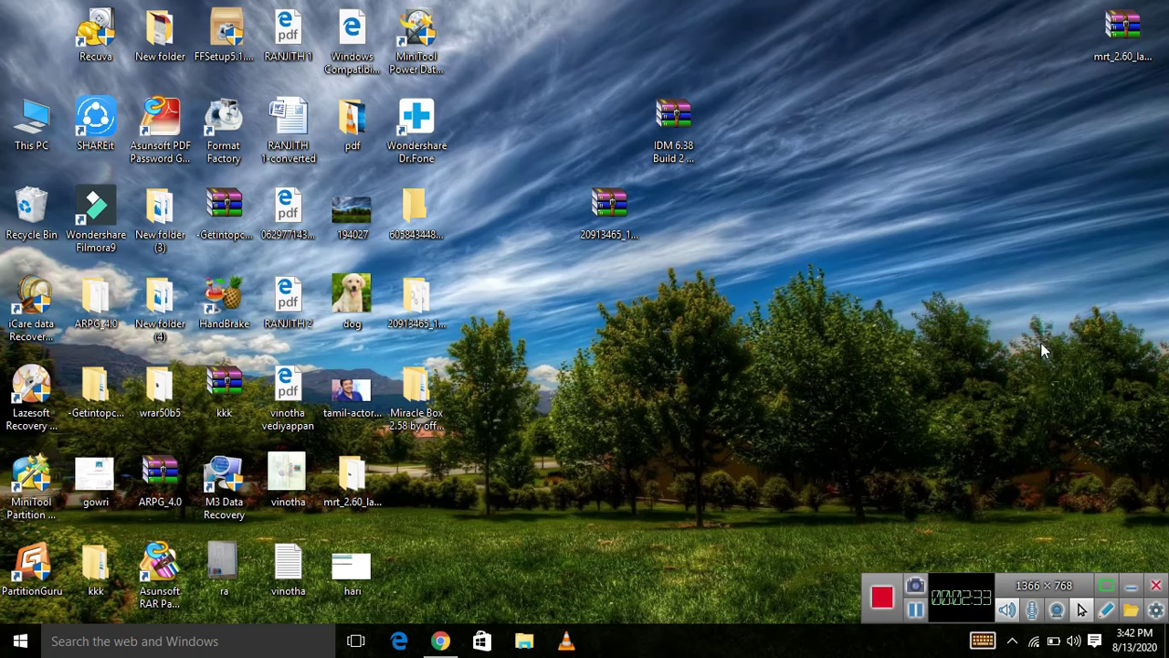
- Extract the IDM 6.38 Build 2 by PirateCity archive on the desktop into a folder of the same name
click(1012, 641)
click(692, 146)
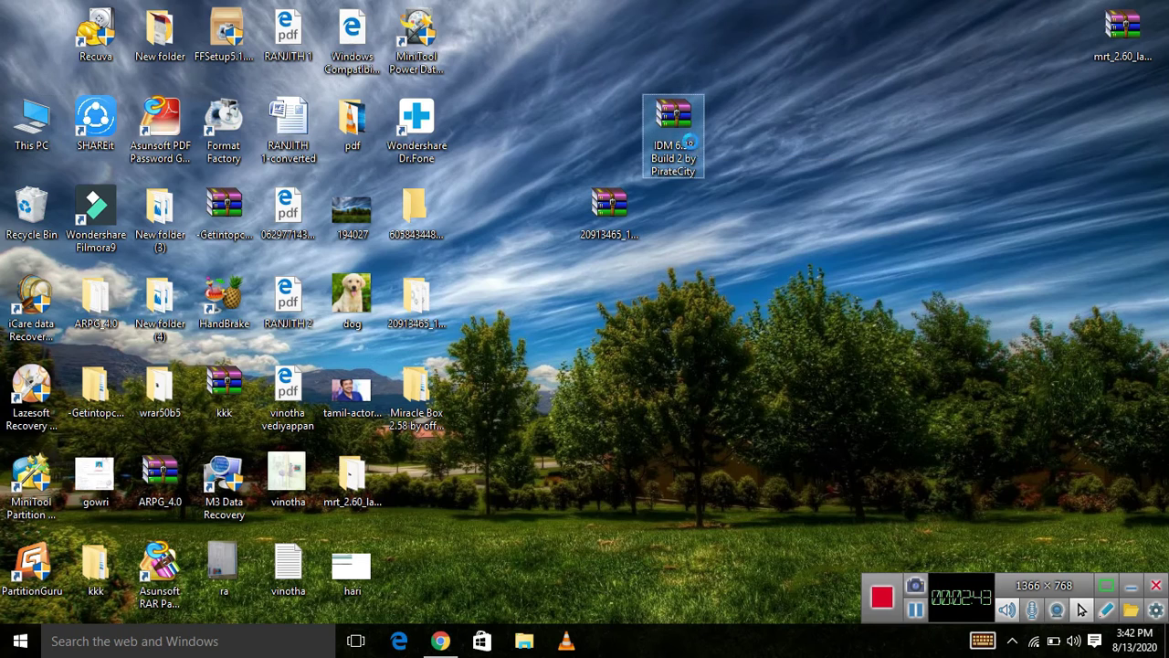
right_click(690, 142)
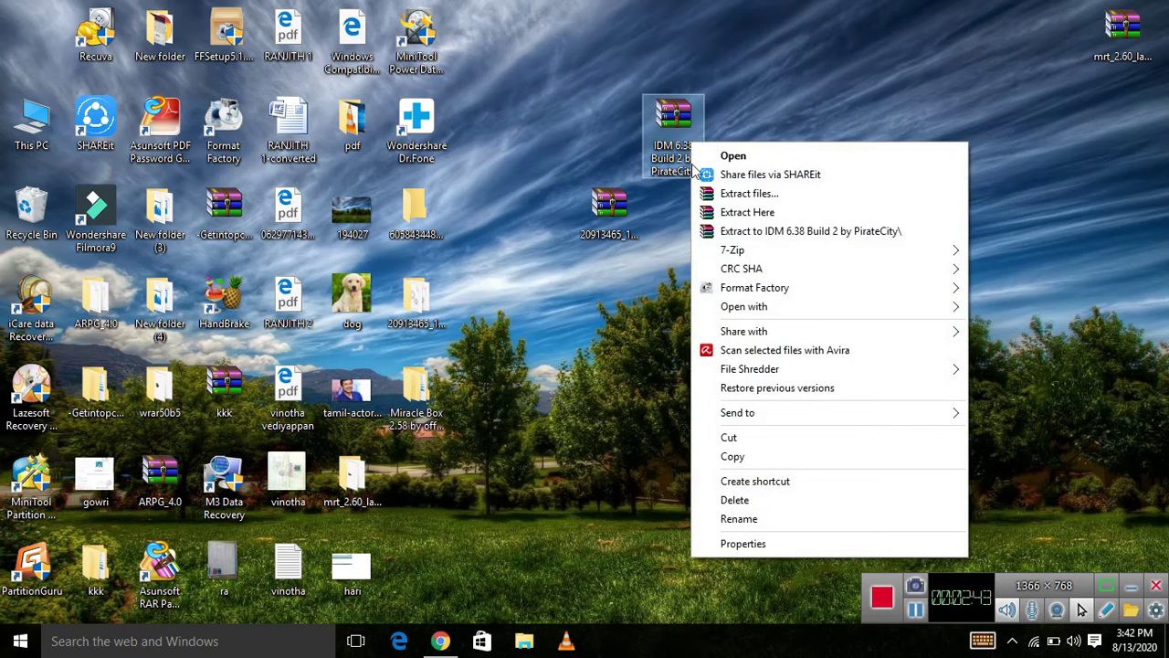
click(722, 231)
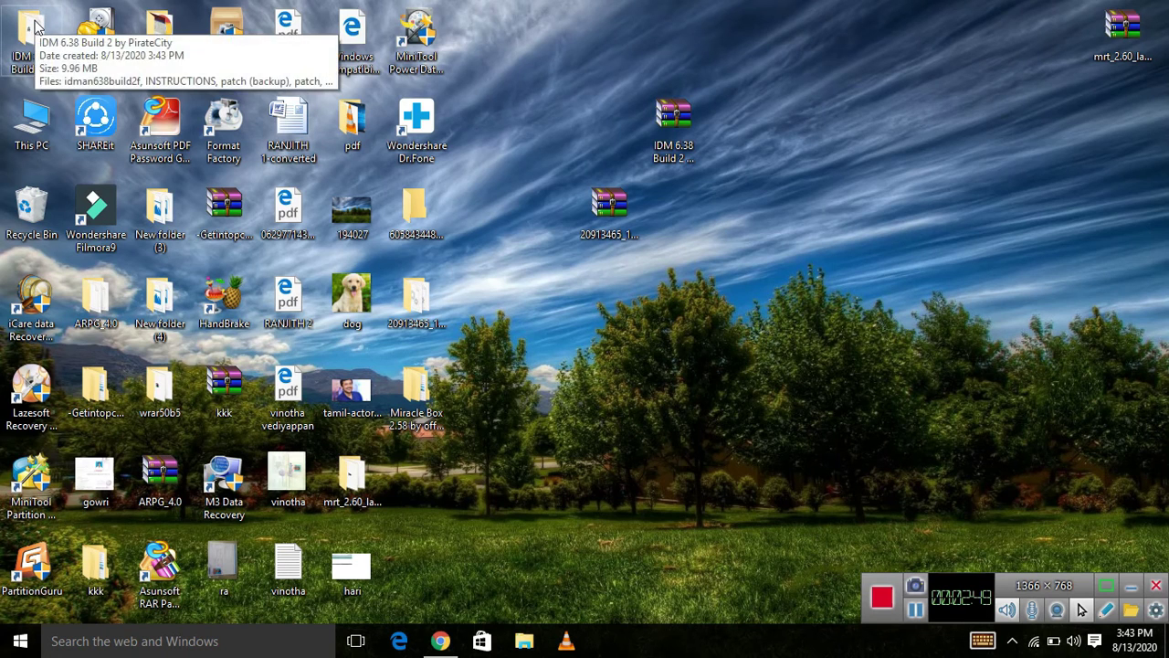
- Move the extracted IDM 6.38 Build 2 folder to an empty desktop area above the archives and open it
drag(26, 20, 372, 62)
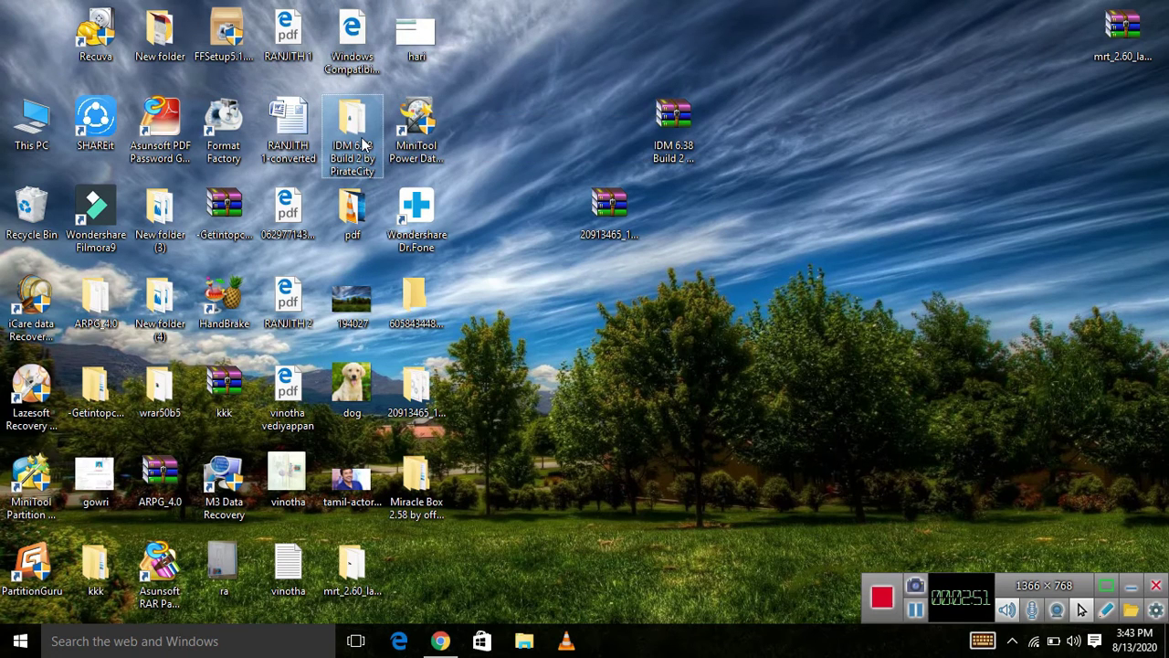
drag(363, 144, 541, 88)
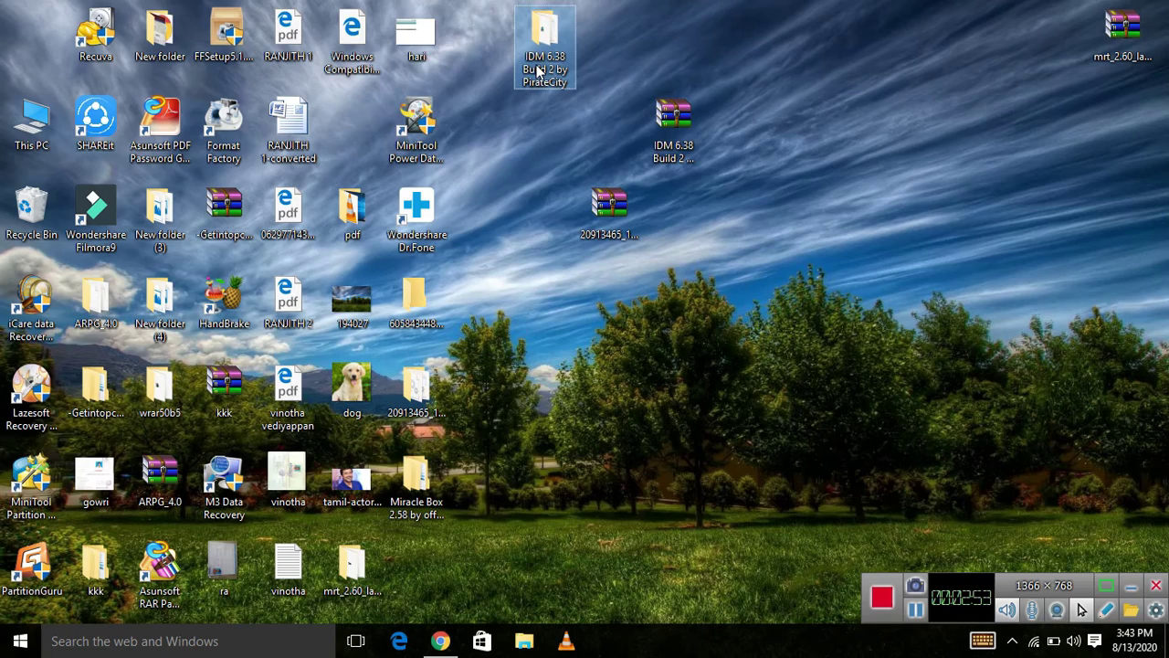
double_click(539, 71)
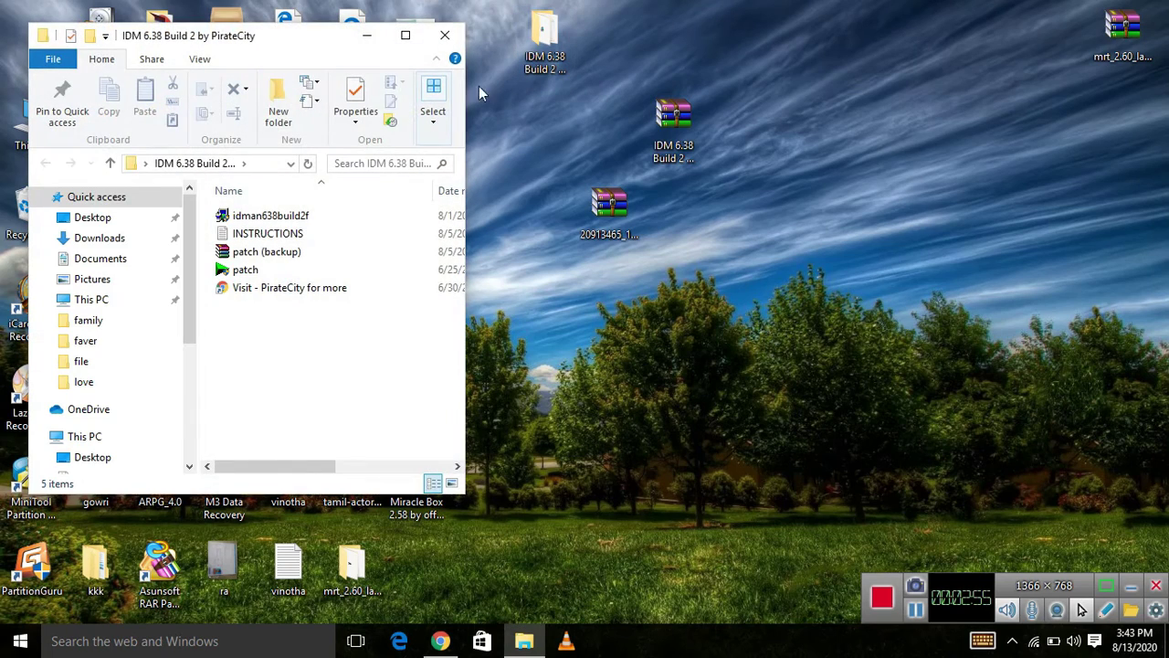
drag(286, 40, 724, 193)
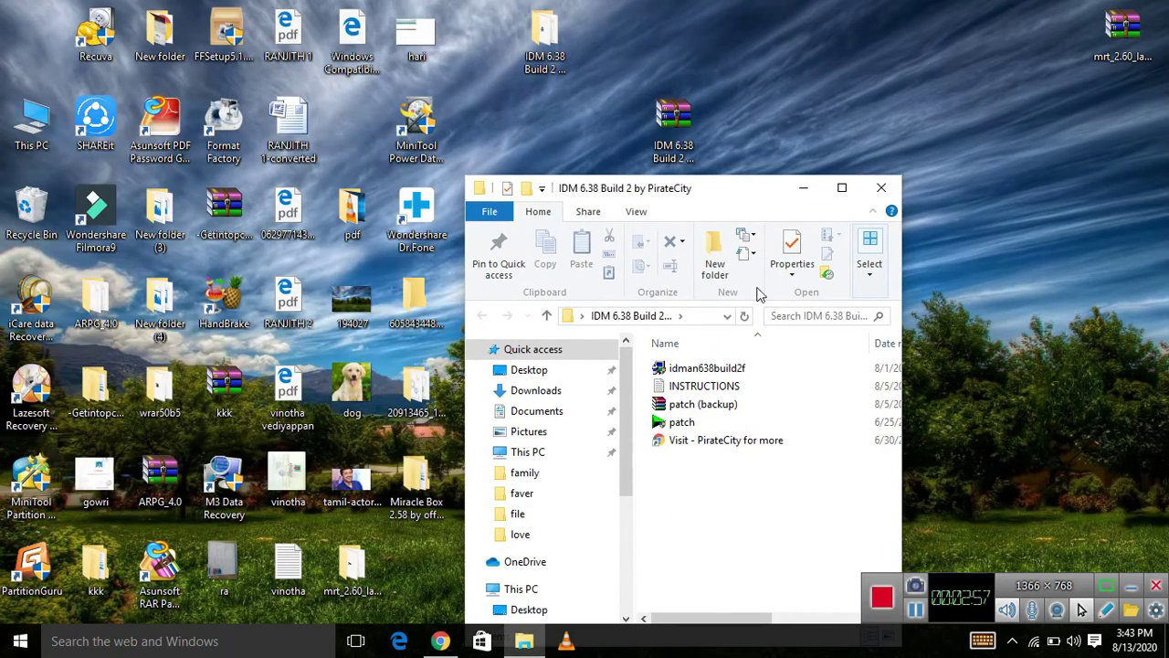
- Install Internet Download Manager with idman638build2f, accepting the license and keeping the default destination folder and the desktop icon option
double_click(803, 368)
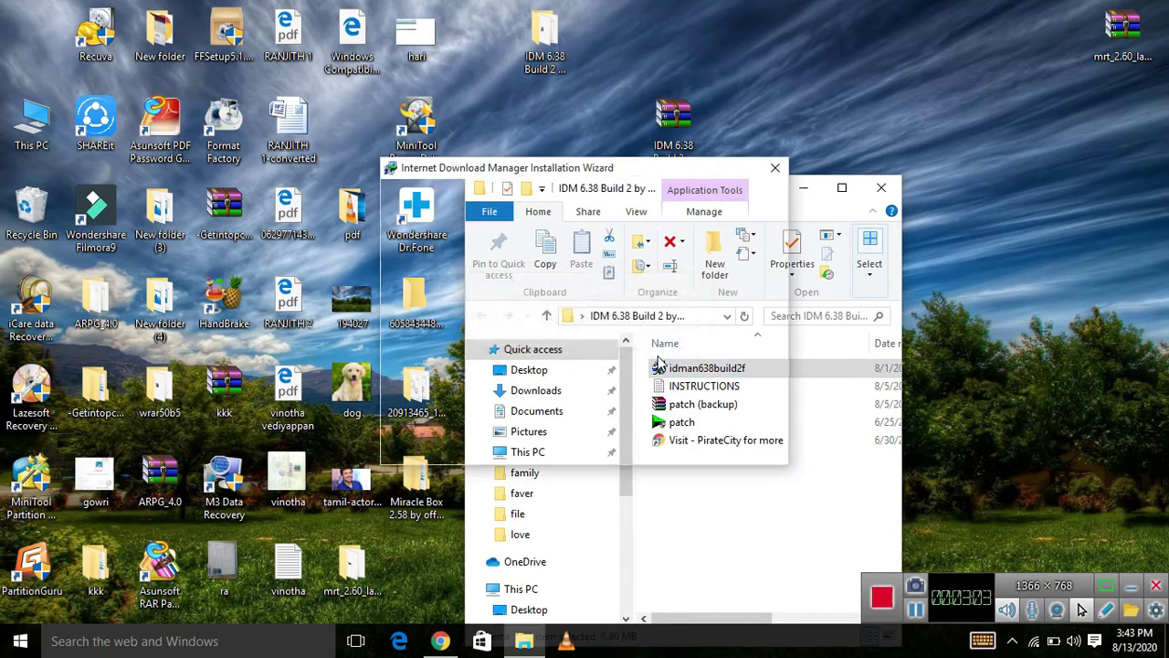
click(661, 445)
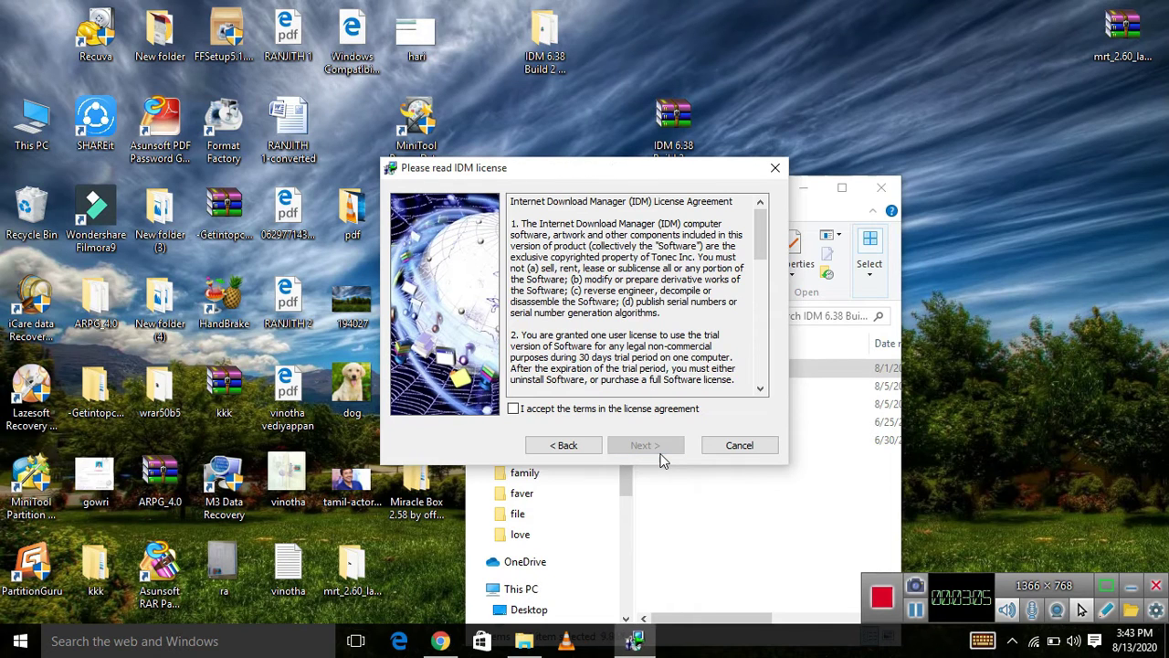
click(548, 413)
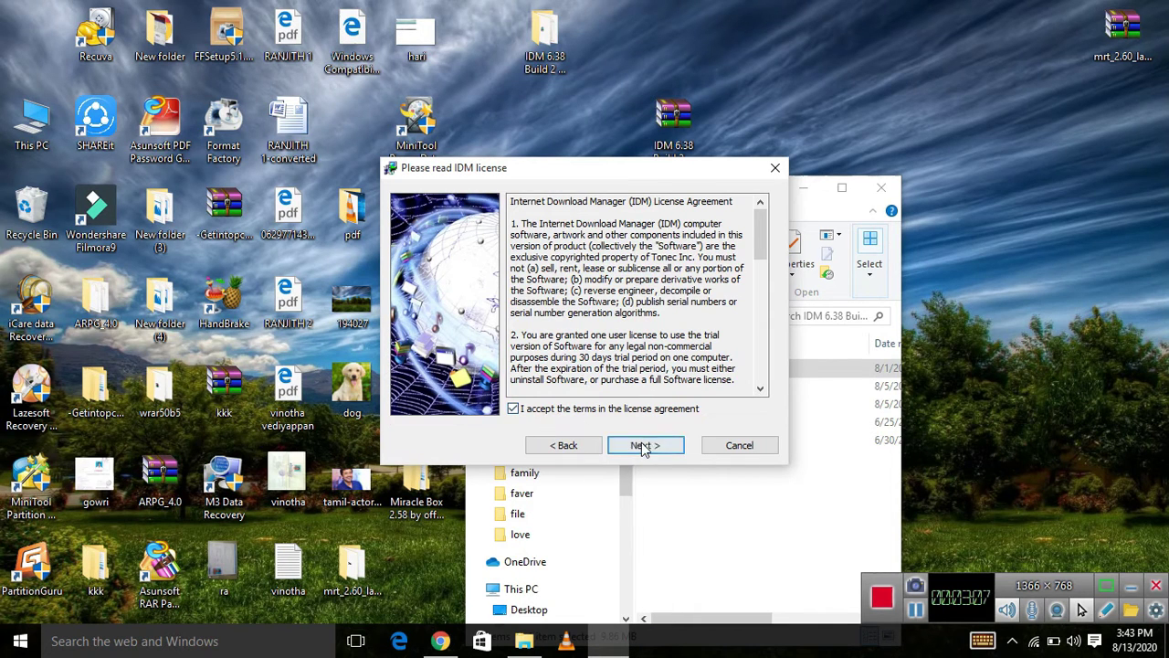
click(644, 446)
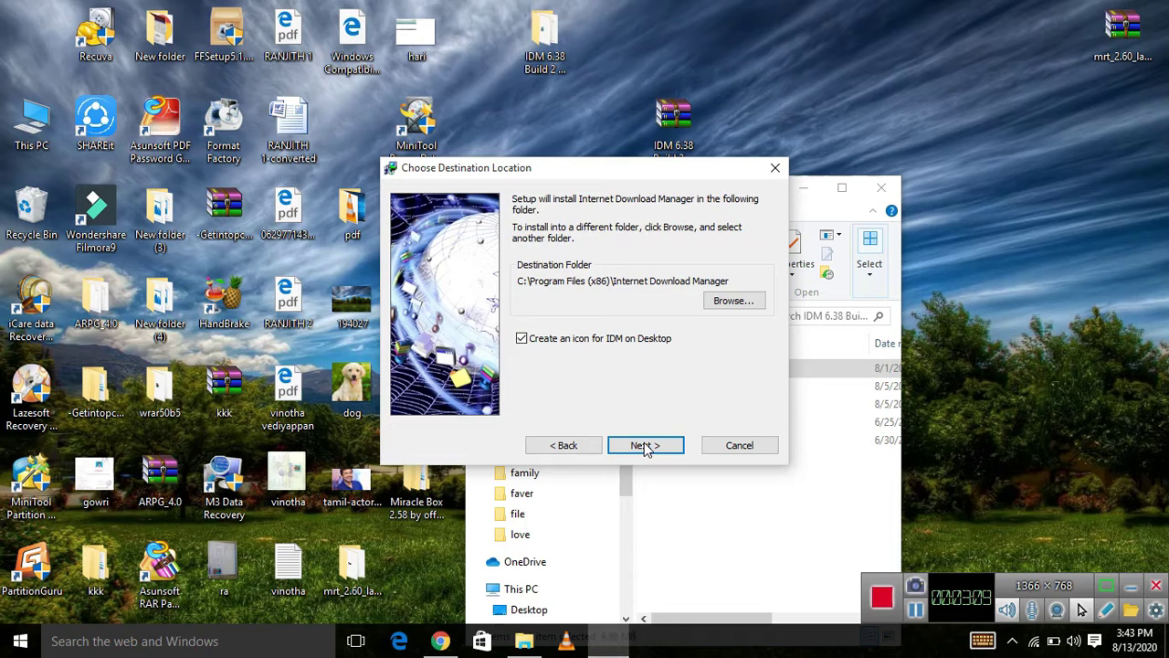
click(644, 446)
click(644, 446)
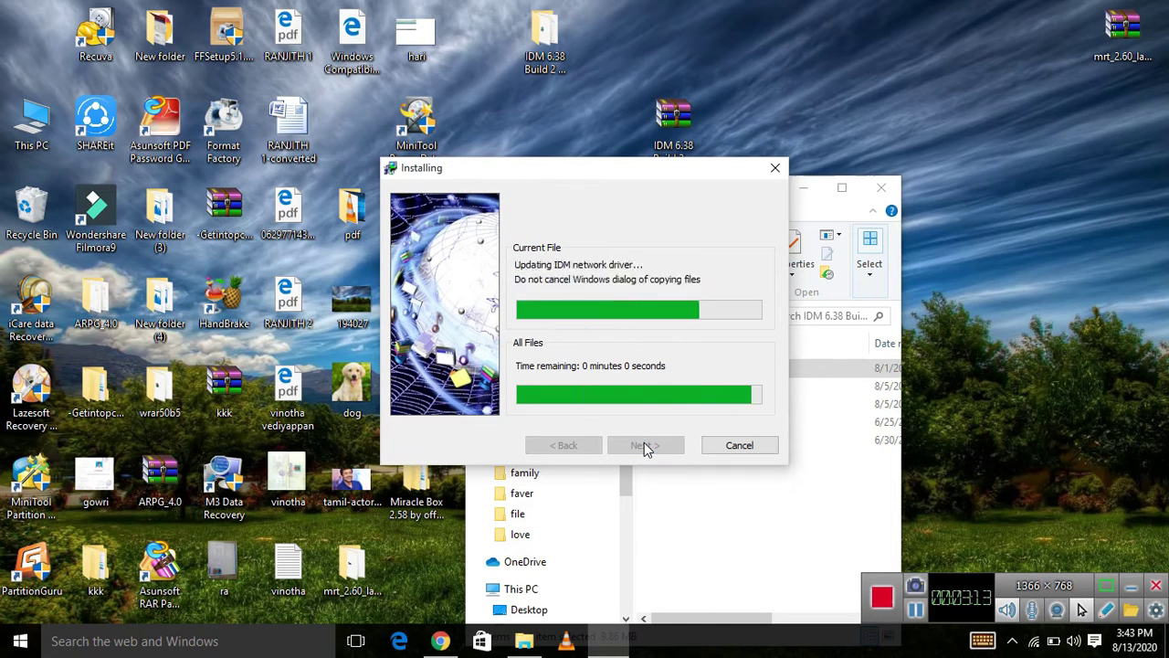
click(644, 446)
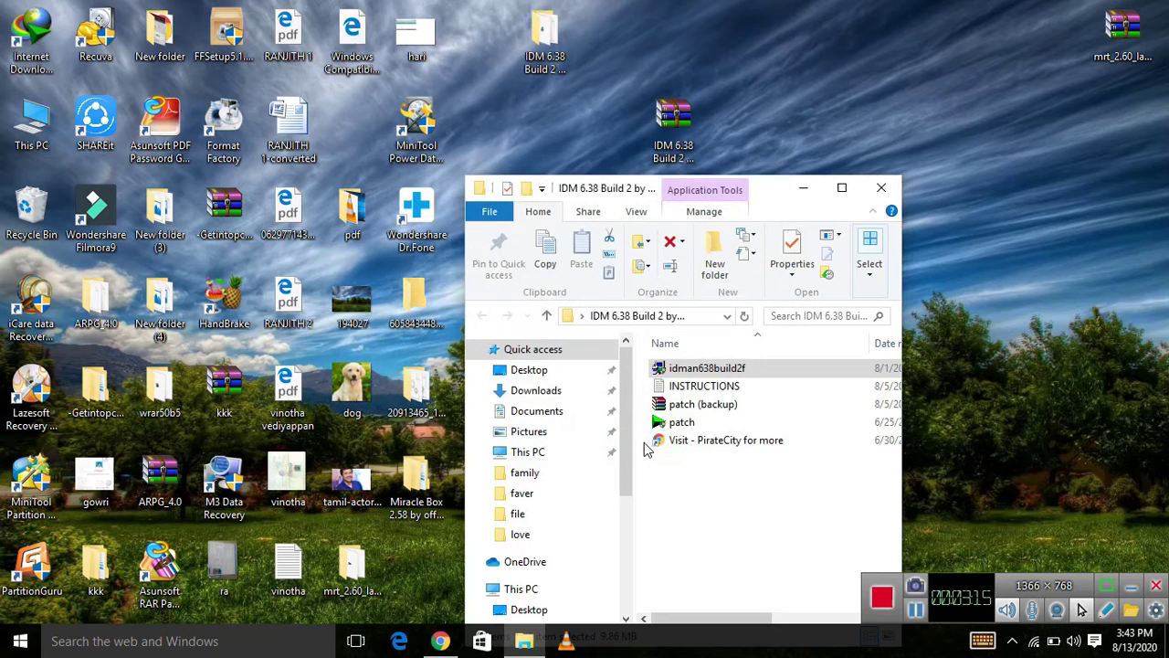
- Minimize the installer folder window and close the Google Chrome Integration notice
click(839, 189)
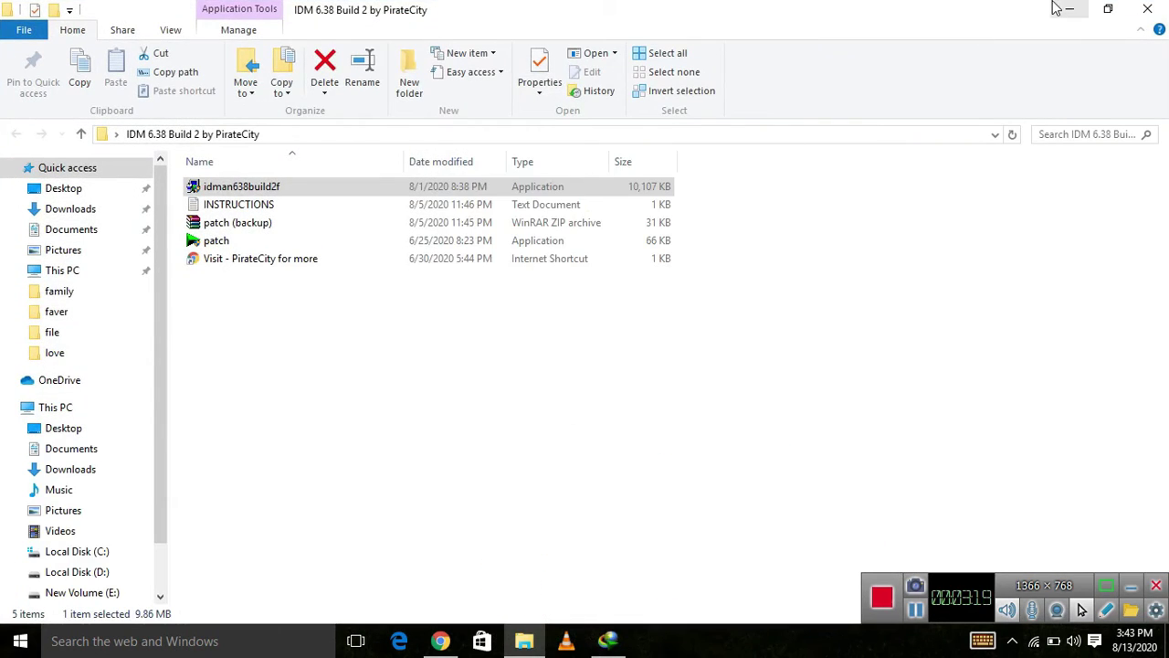
click(1059, 9)
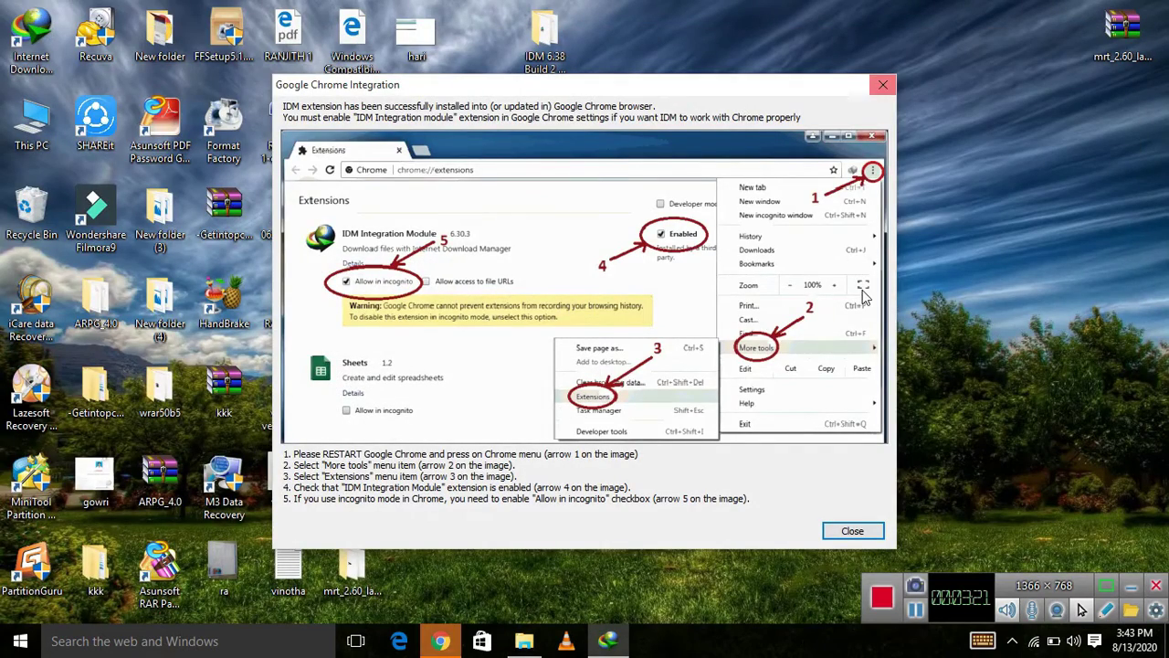
click(827, 530)
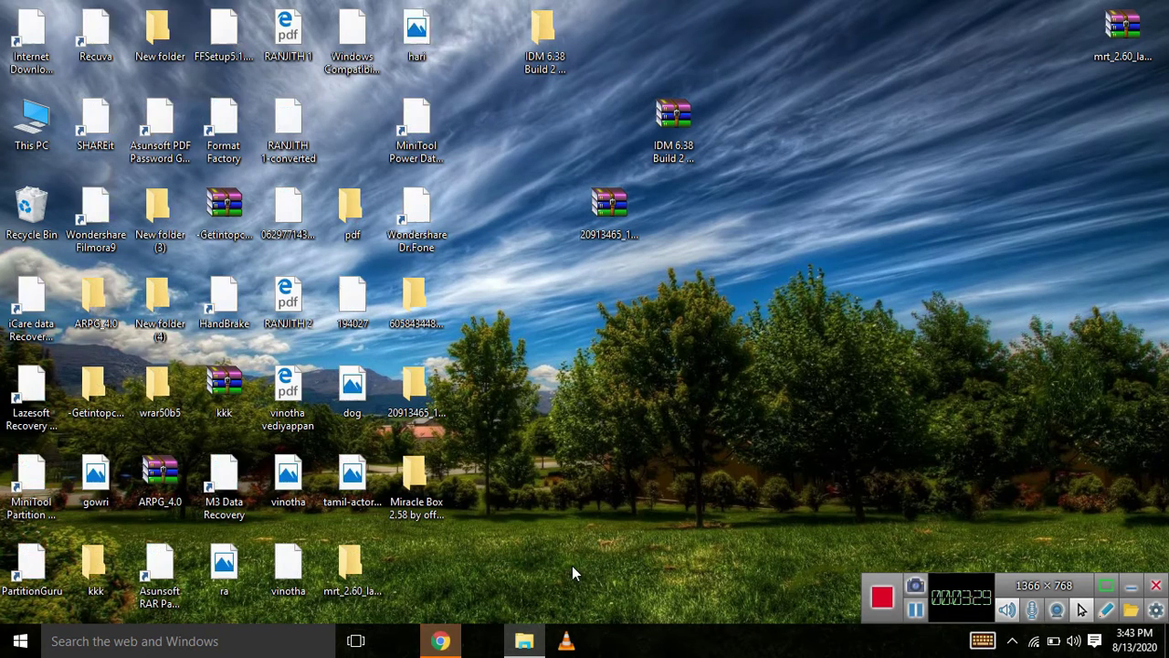
- Restore the IDM 6.38 Build 2 by PirateCity folder, run patch, and dismiss the Internet Download Manager Registration dialog
click(523, 640)
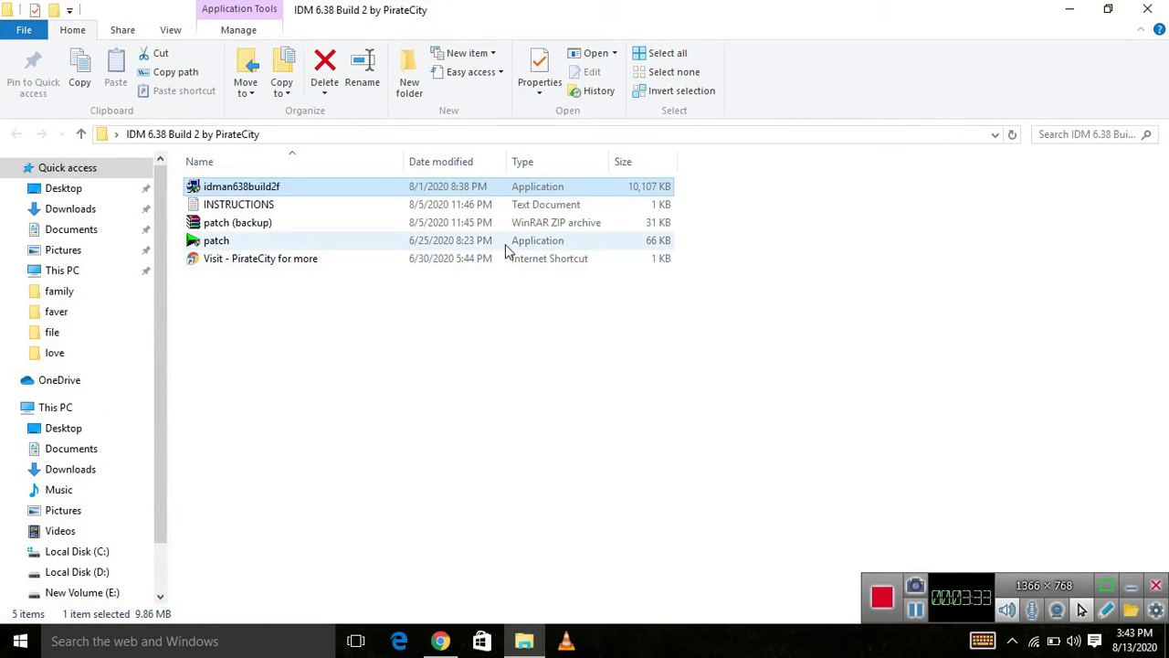
double_click(217, 241)
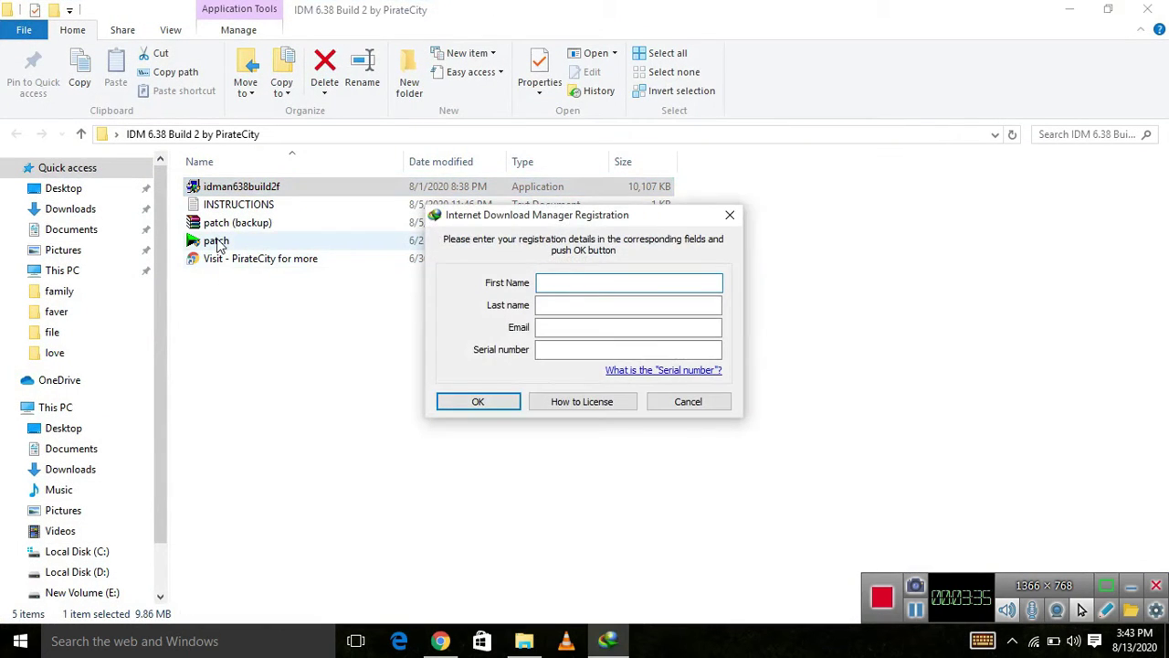
click(731, 216)
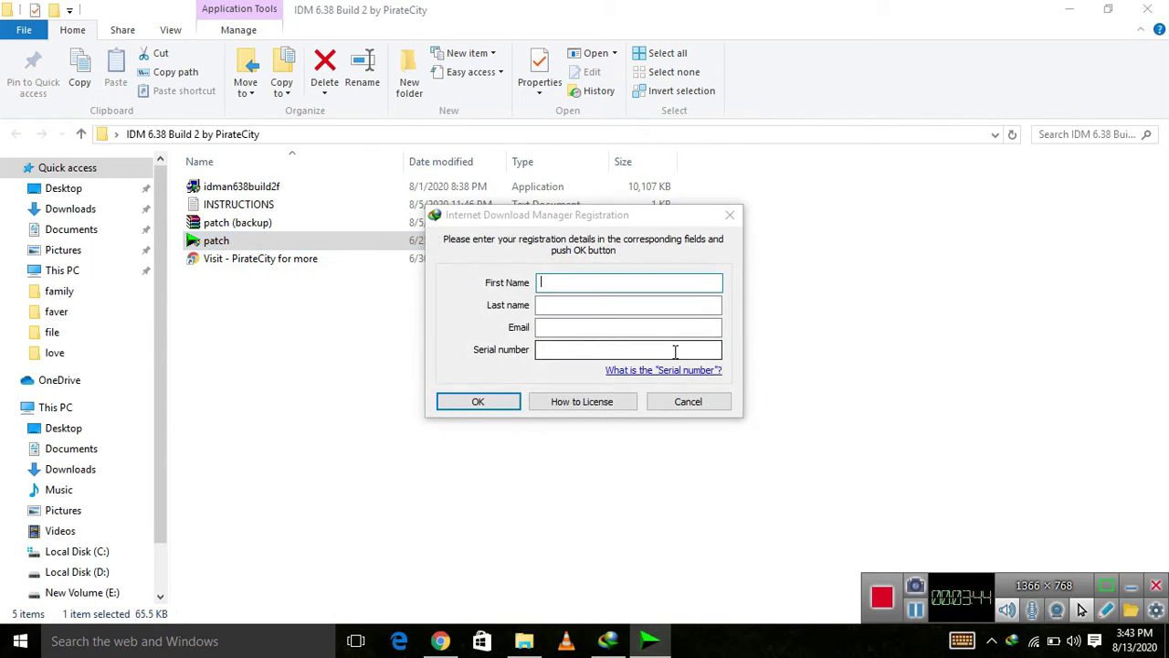
click(722, 217)
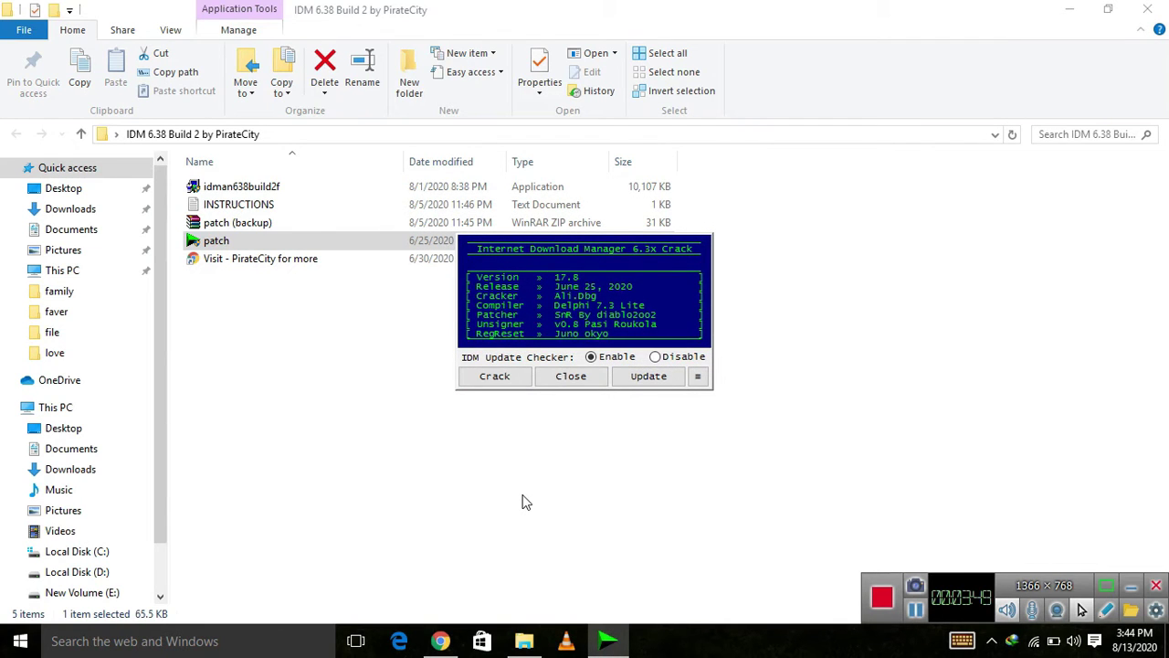
- Run the patch tool's Update and Crack operations with the IDM Update Checker left enabled, and finish the tool
click(643, 382)
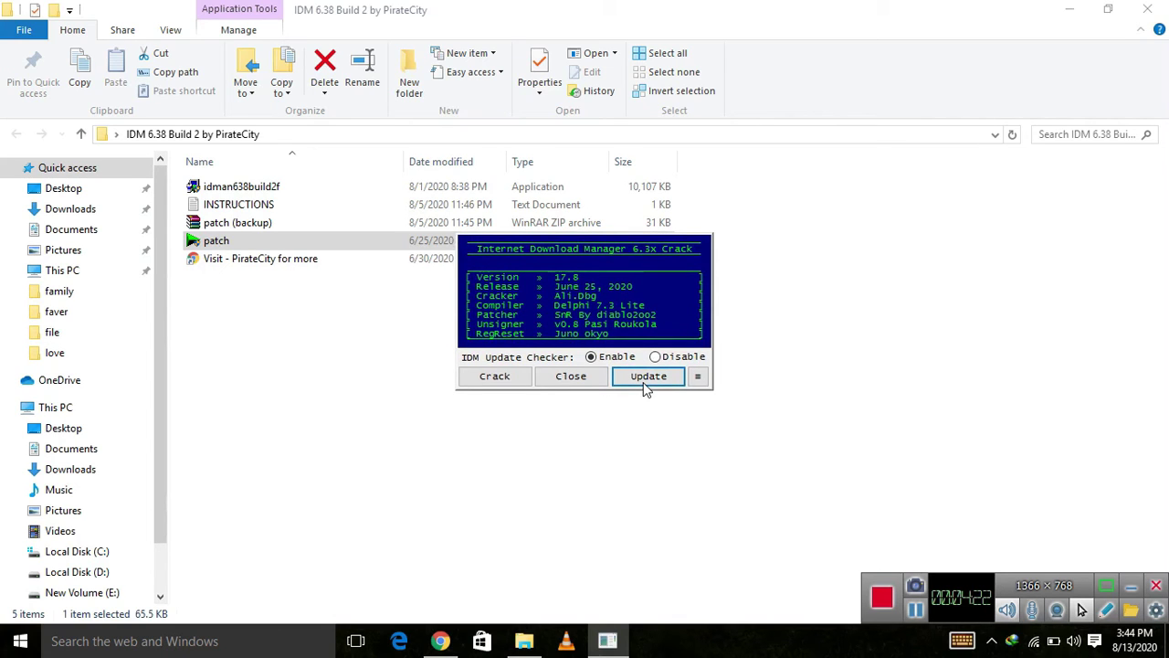
click(490, 375)
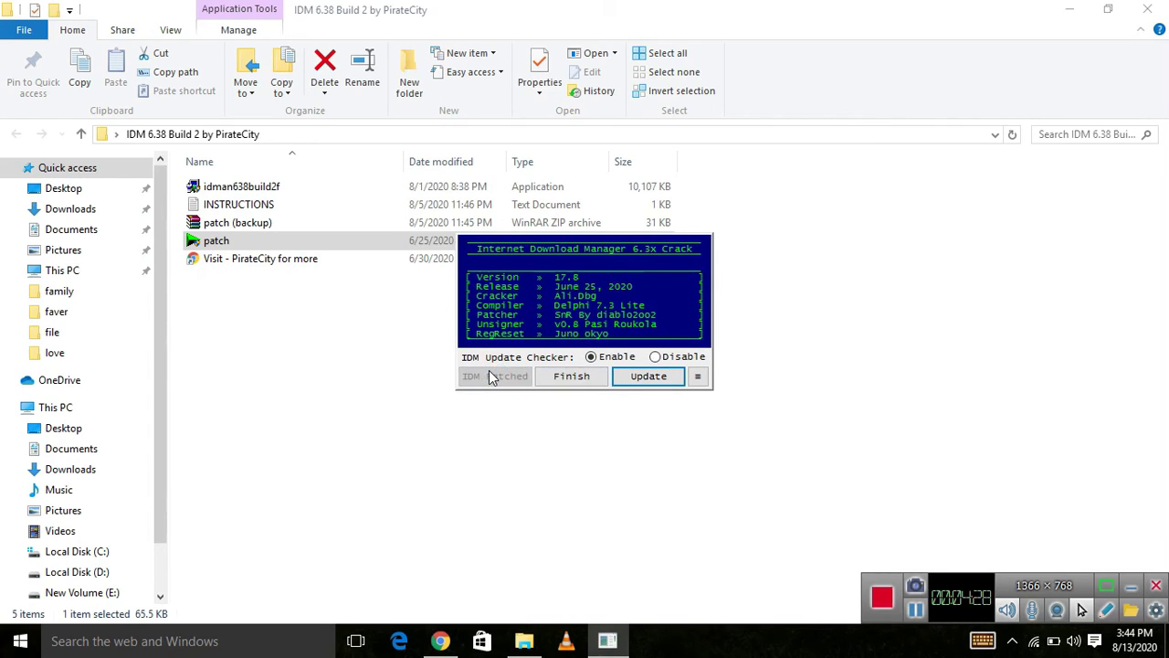
click(570, 376)
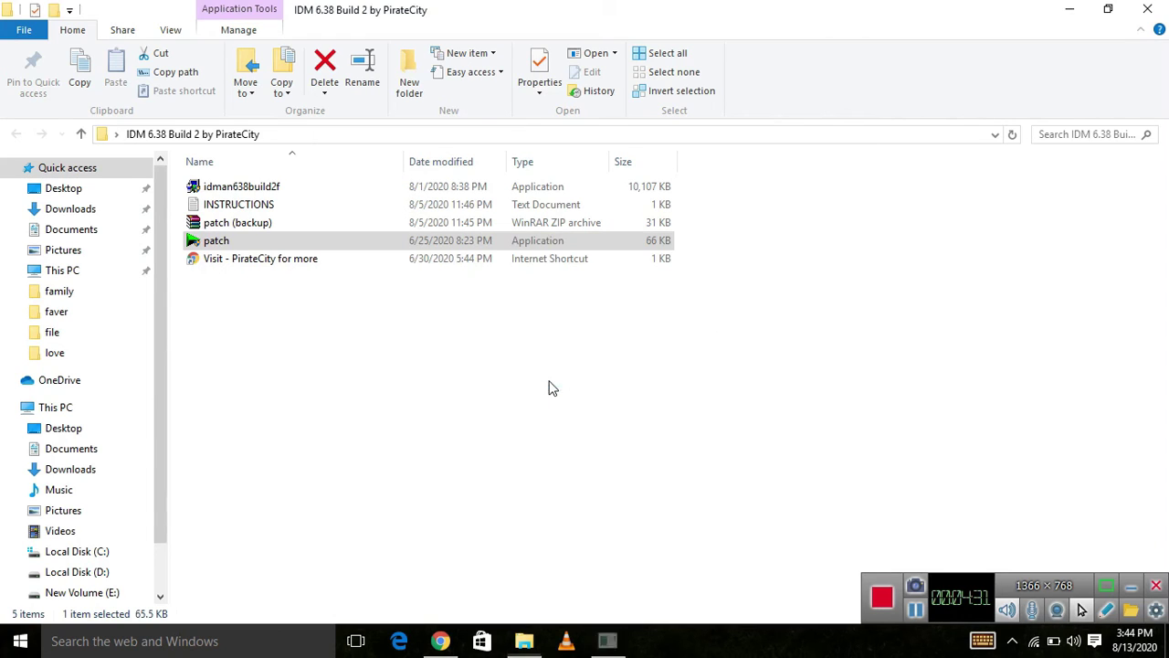
- Close the IDM 6.38 Build 2 by PirateCity folder window and refresh the desktop
click(1147, 9)
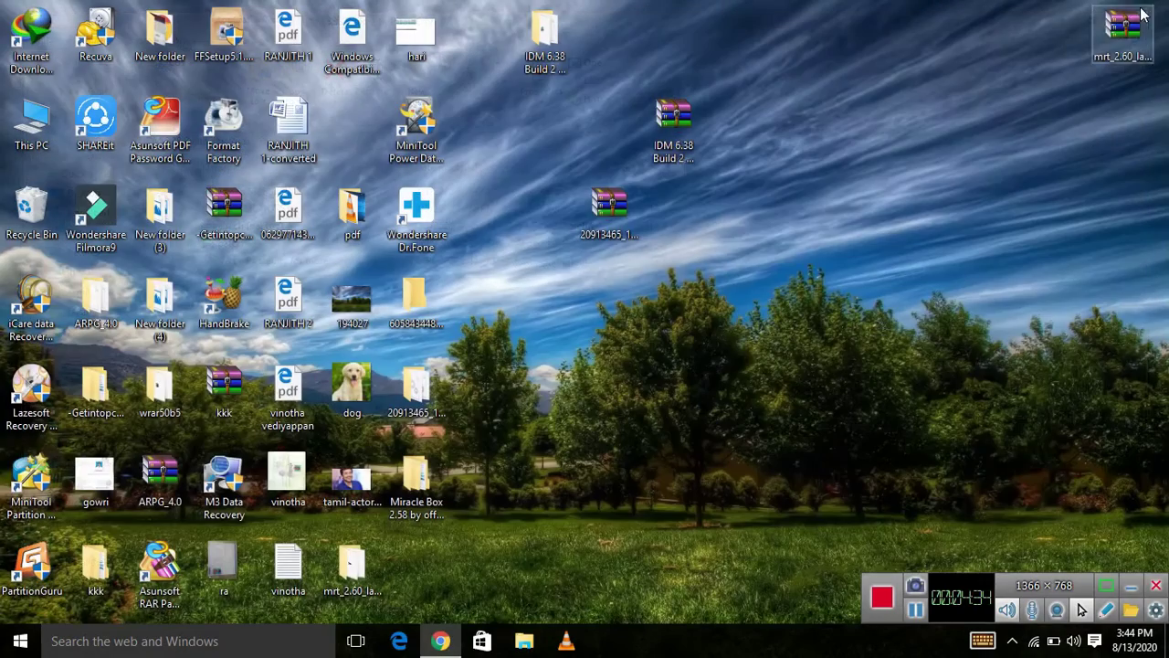
right_click(649, 356)
click(694, 432)
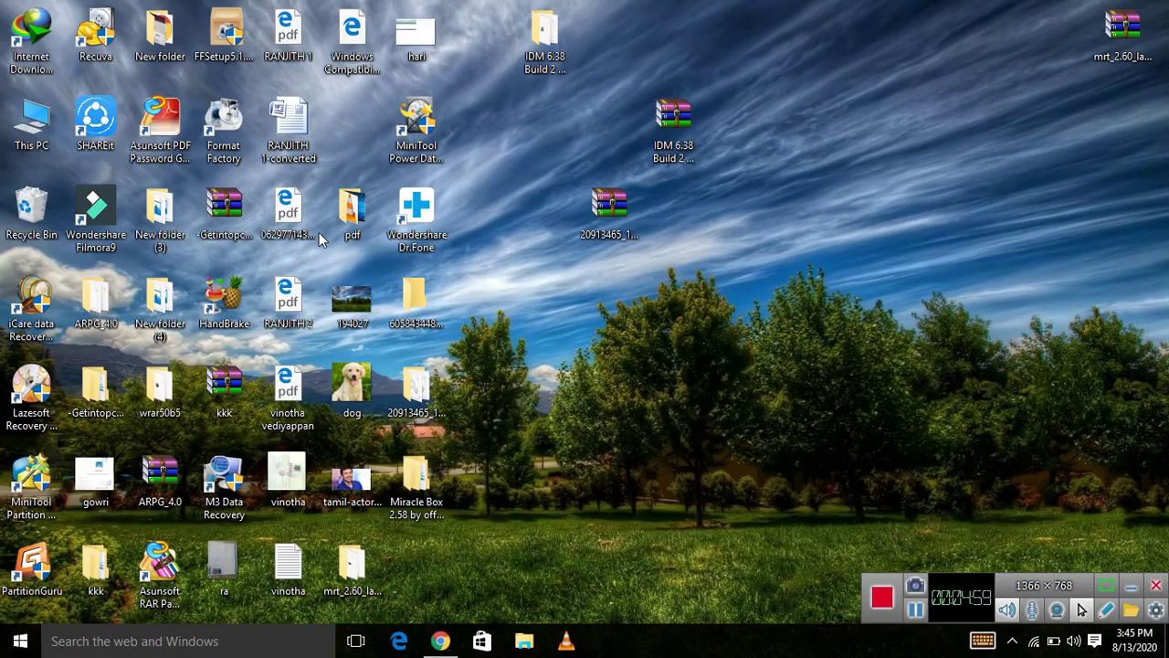
- Open Internet Download Manager maximized, dismiss the Tip of the Day, check its registration status, and close the program
double_click(15, 28)
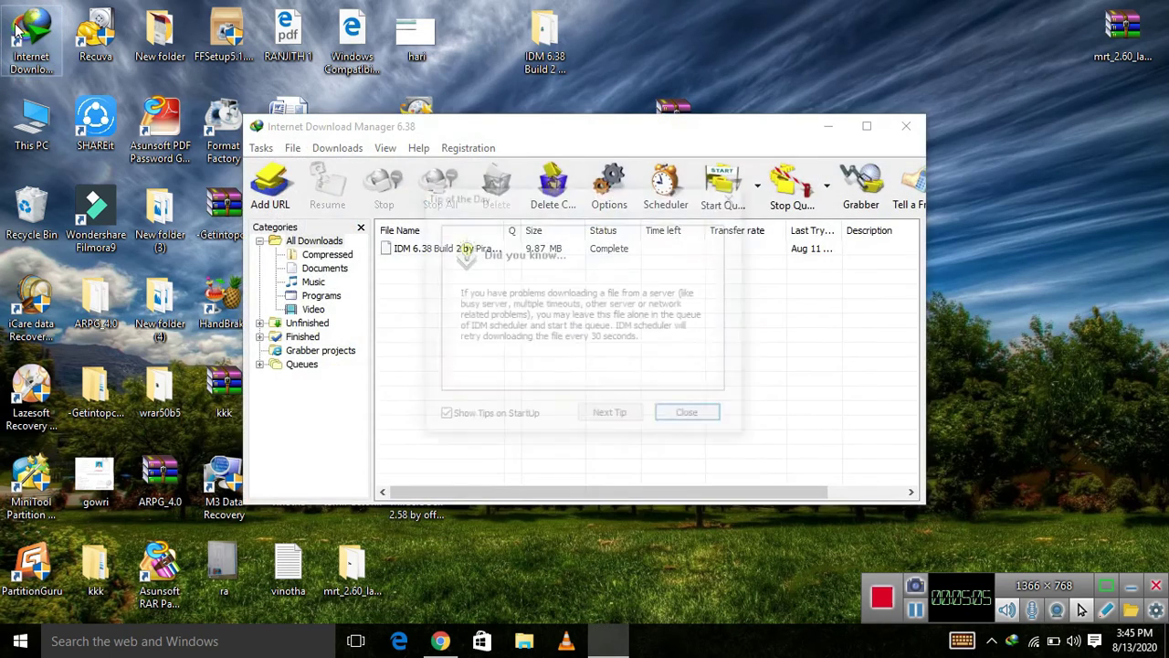
click(673, 420)
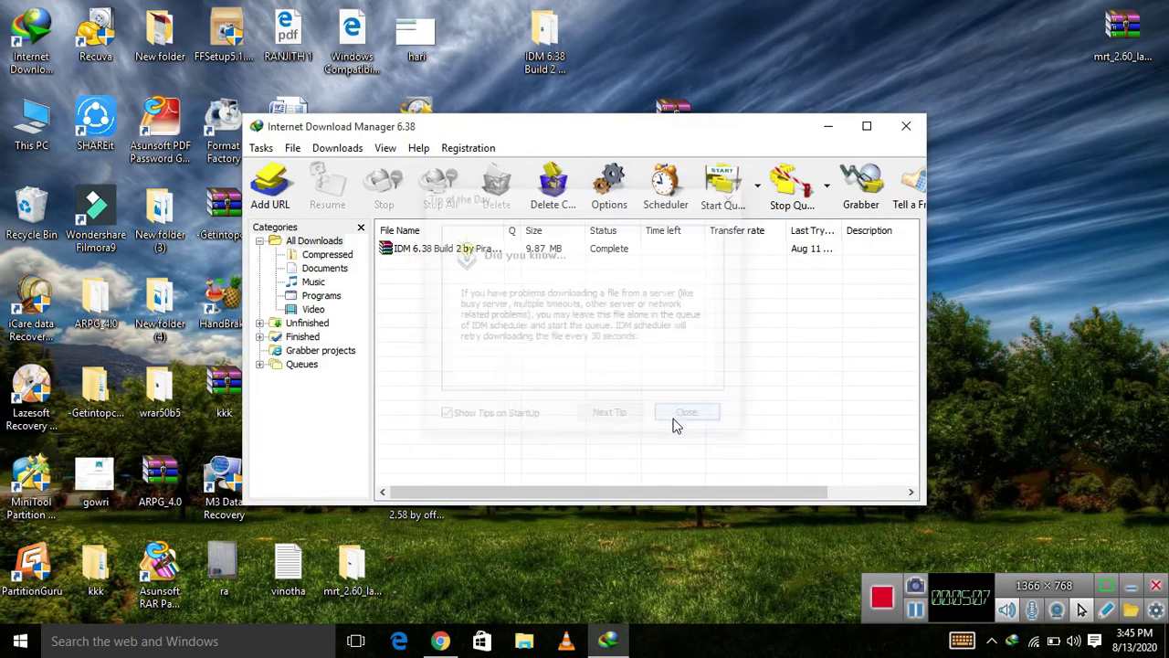
click(864, 128)
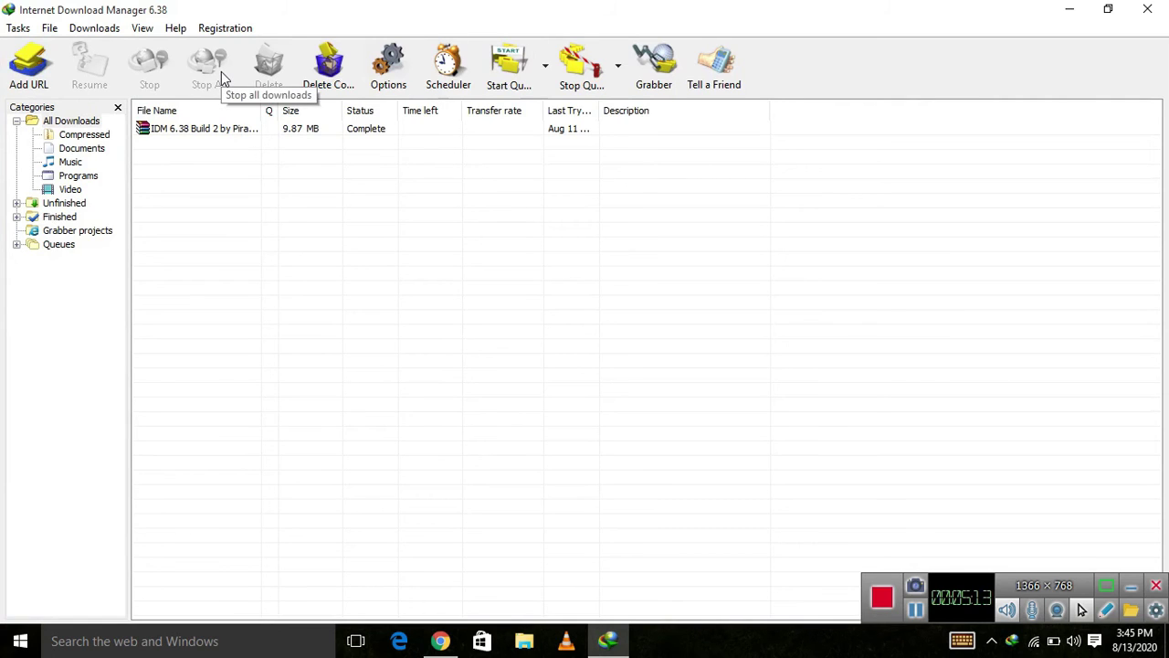
click(226, 31)
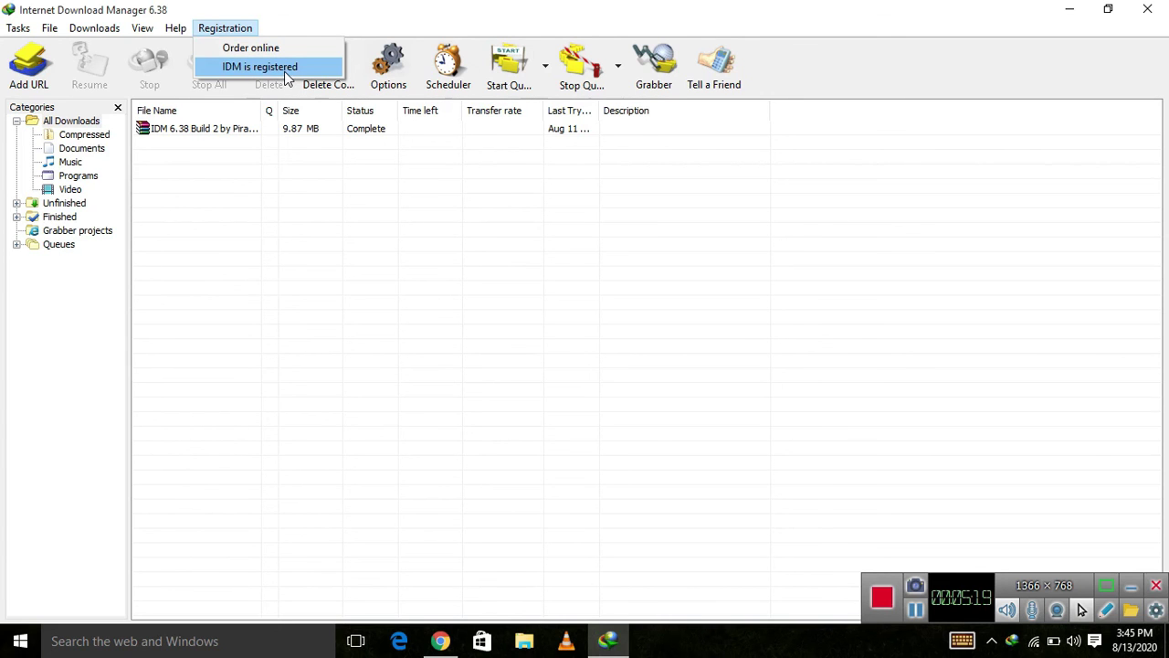
click(1150, 11)
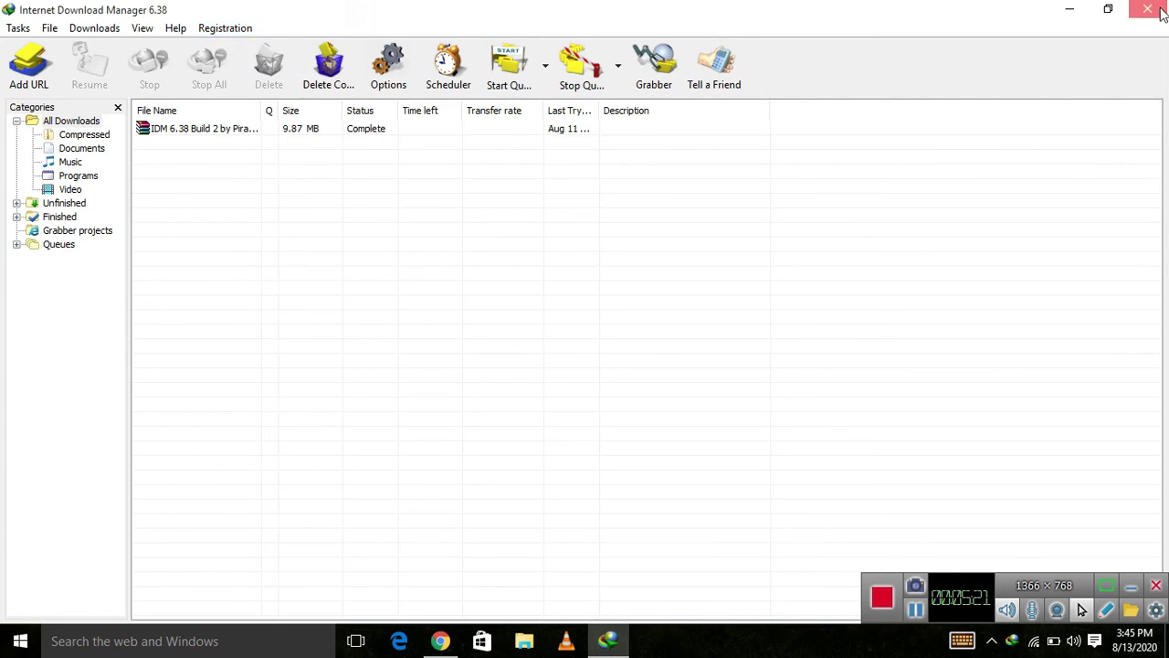
click(1149, 11)
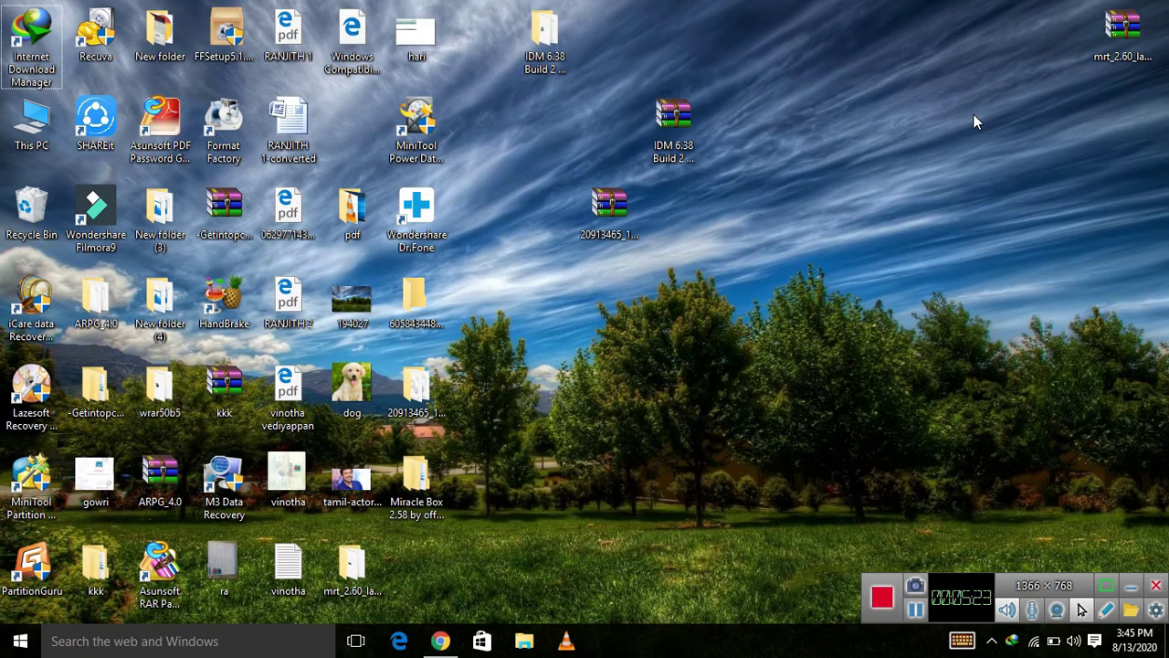